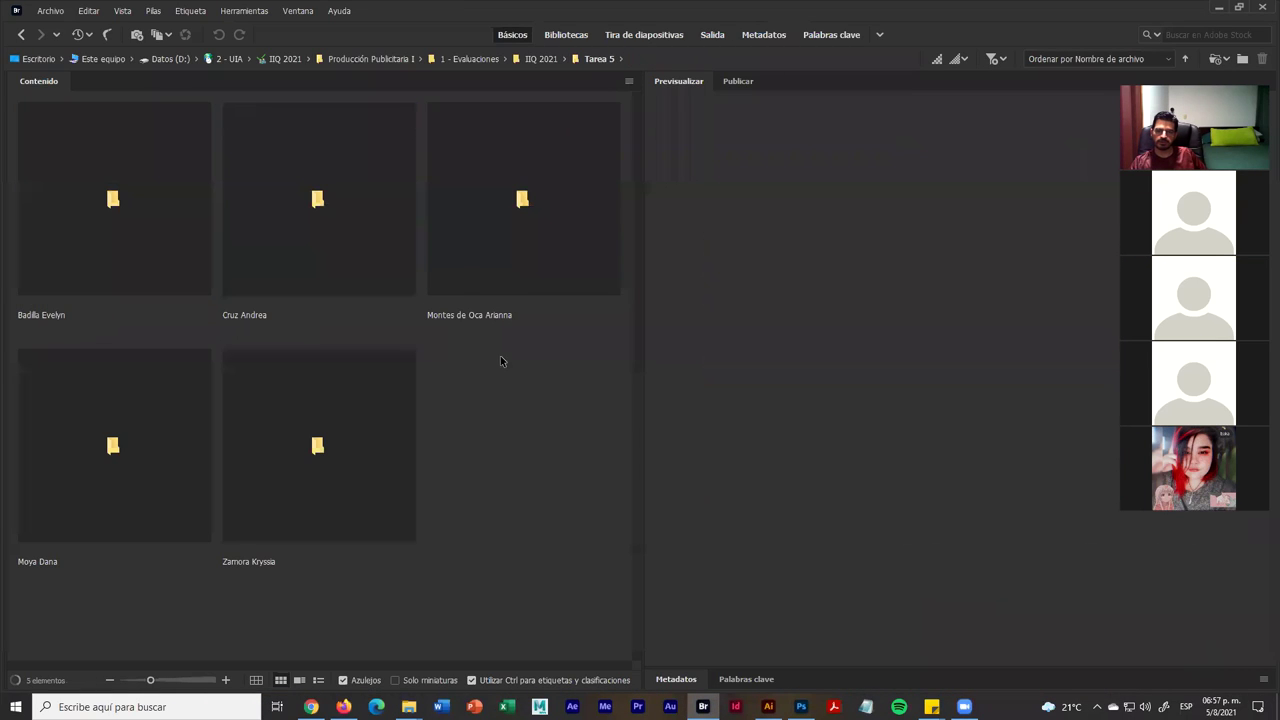
- Open flyer Saturno.ai in Illustrator from the third student folder in Tarea 5
double_click(568, 259)
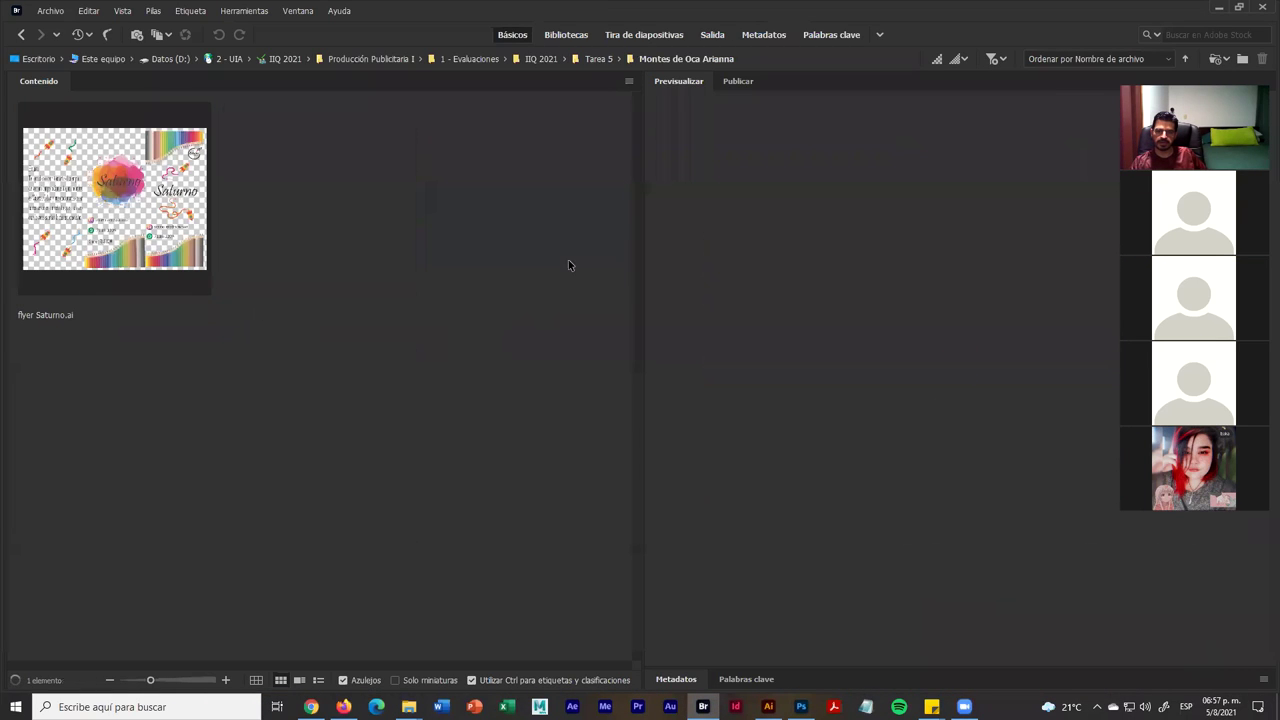
click(102, 186)
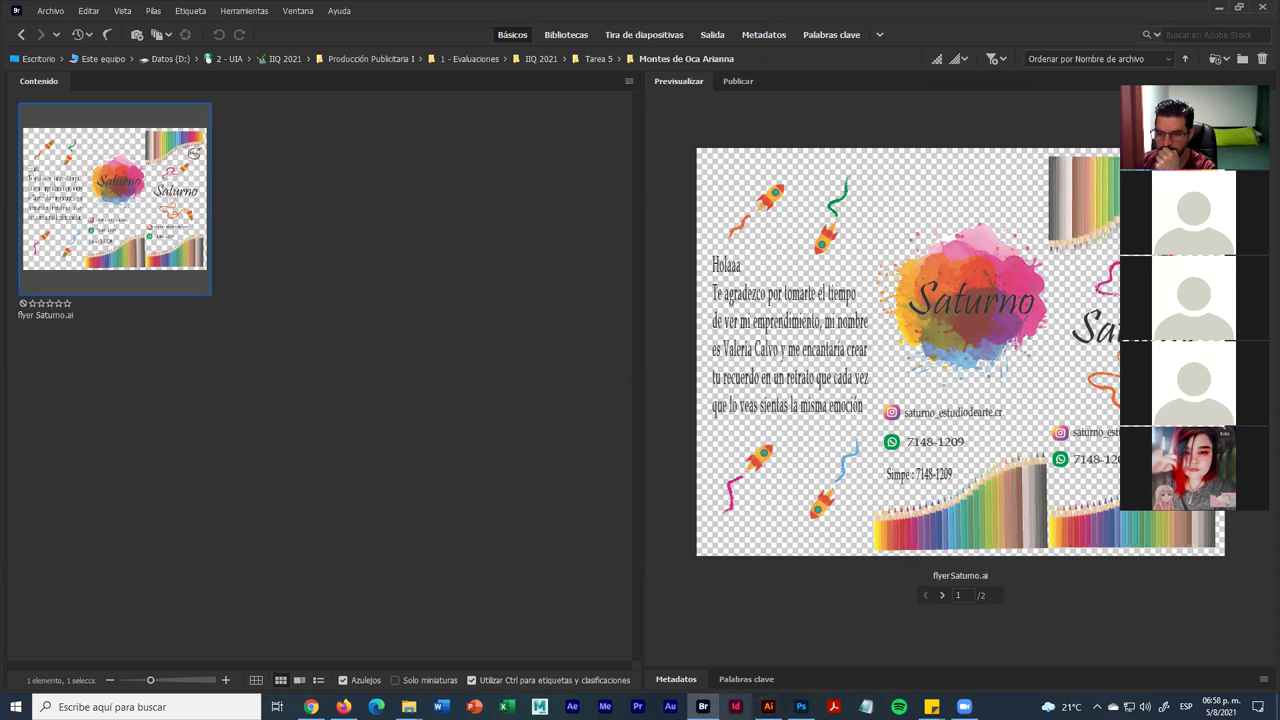
double_click(168, 174)
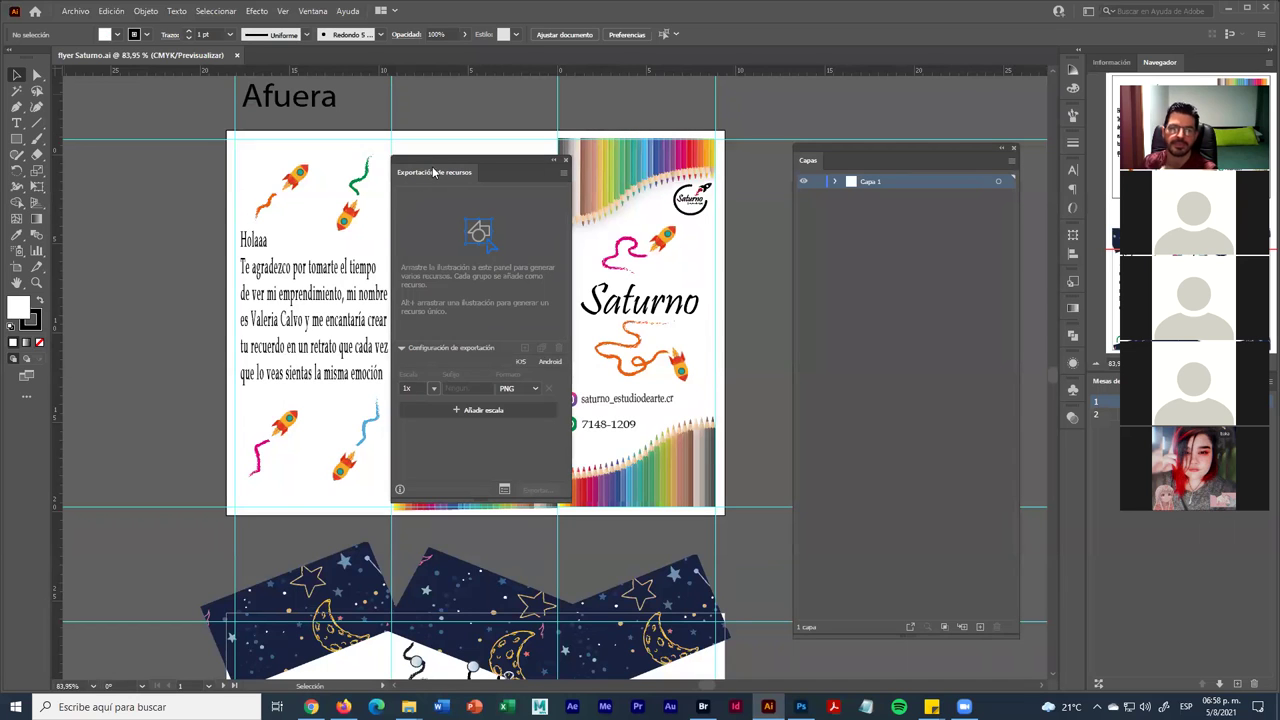
- Dock the floating asset export panel with the artboards list and move the video call thumbnails clear of the docked panels
drag(435, 163, 1096, 400)
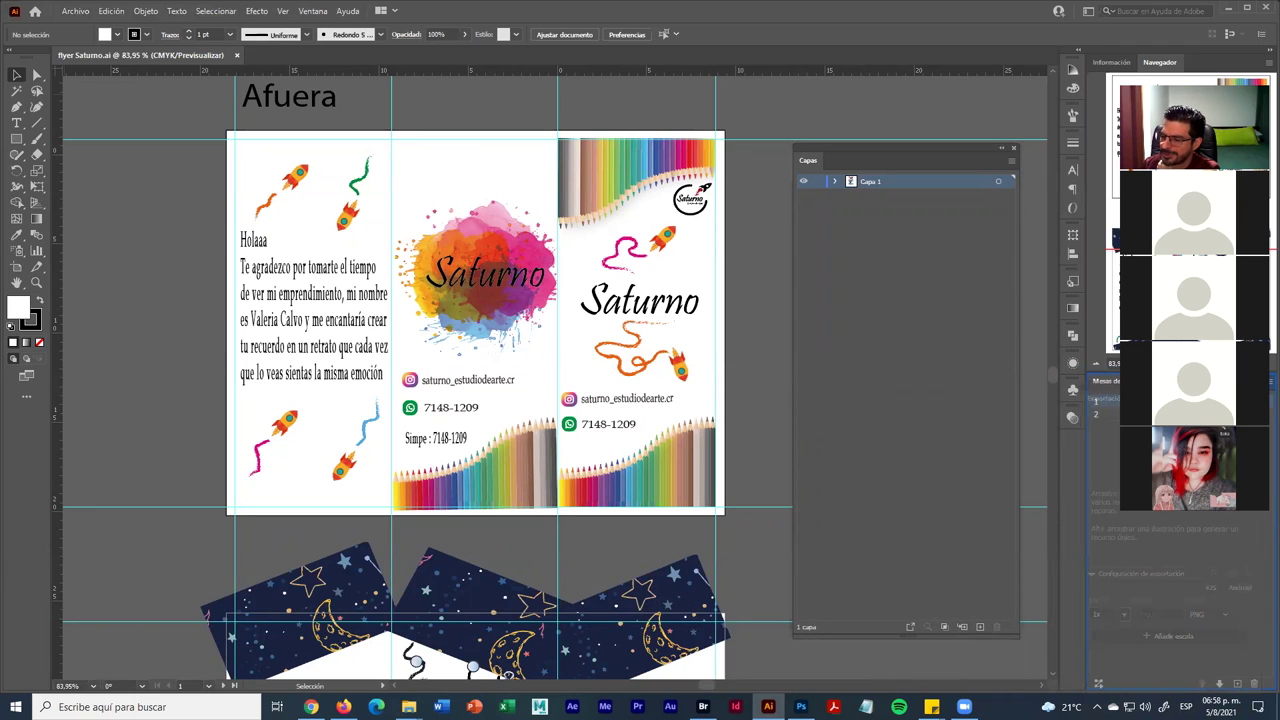
drag(1096, 400, 1096, 400)
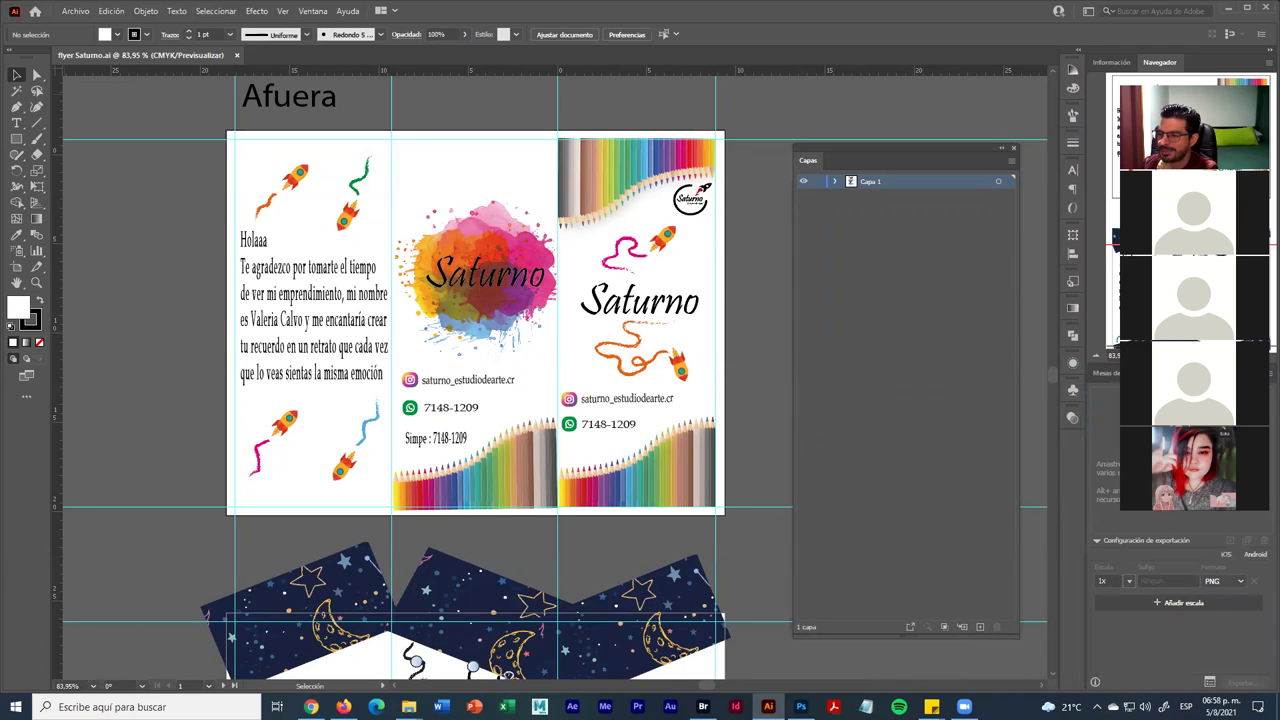
drag(1224, 80, 936, 102)
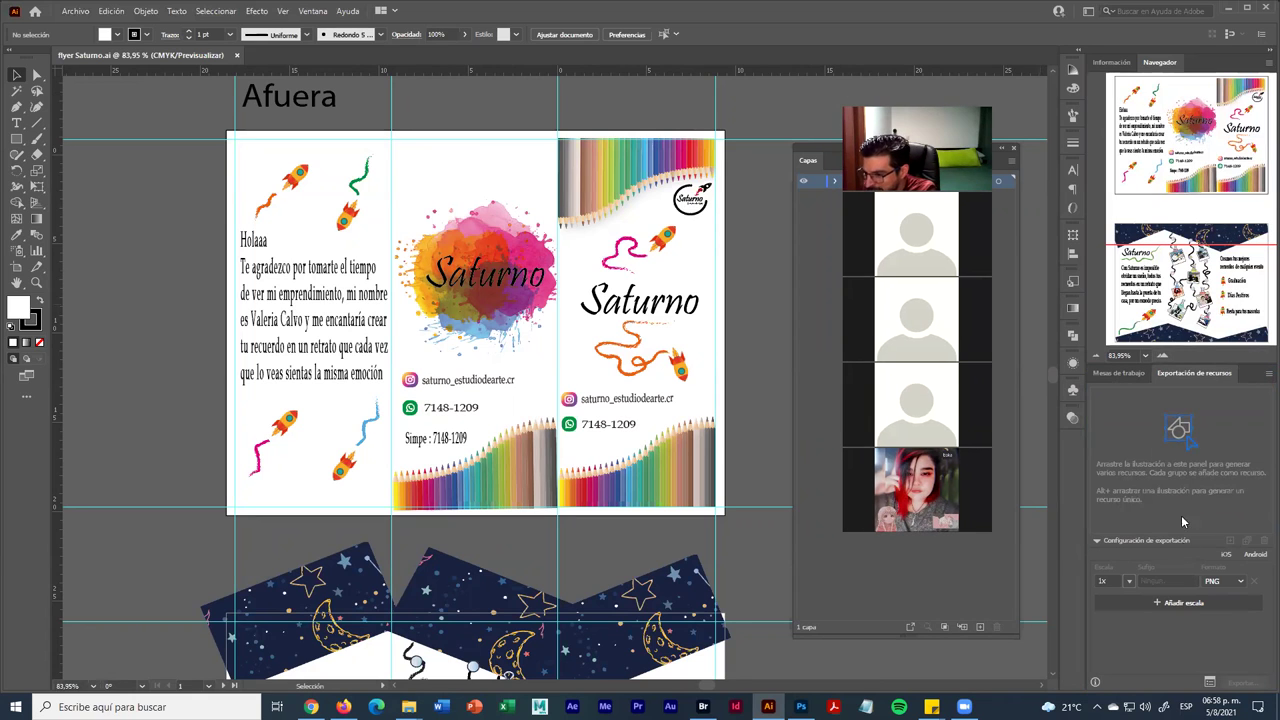
click(1120, 373)
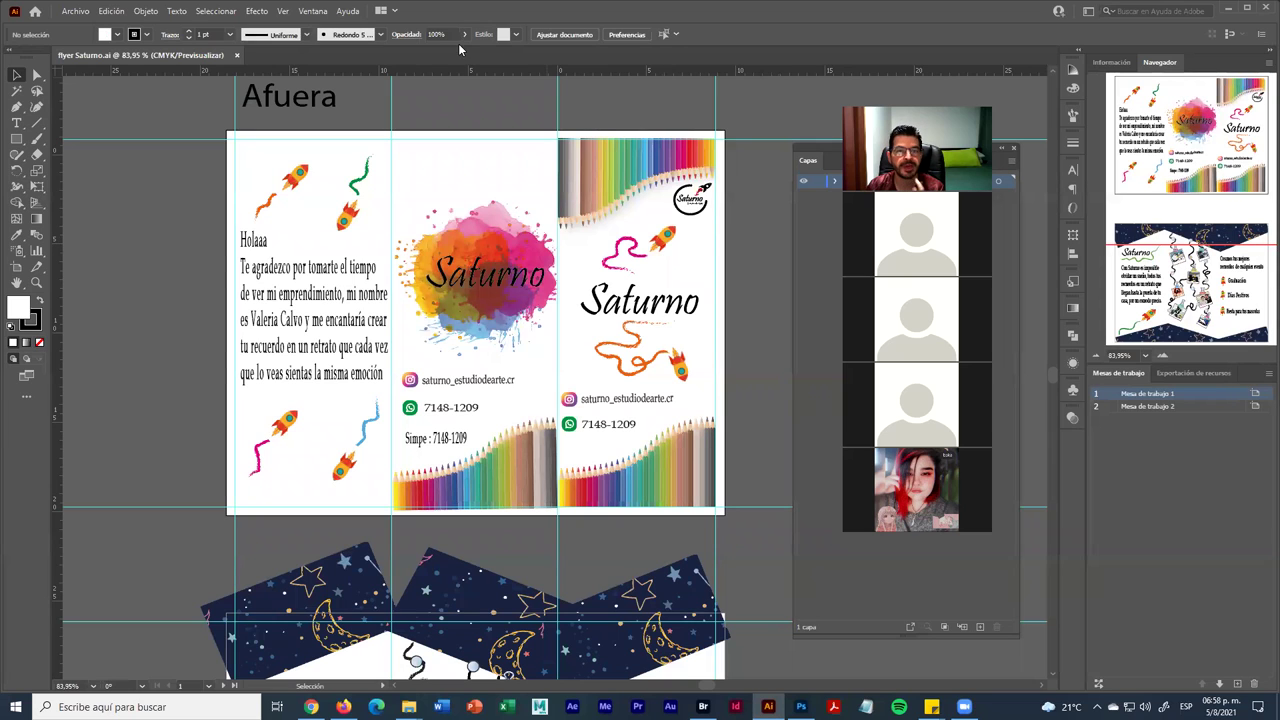
- Review the flyer's artboards in presentation mode and return to the normal workspace
click(284, 11)
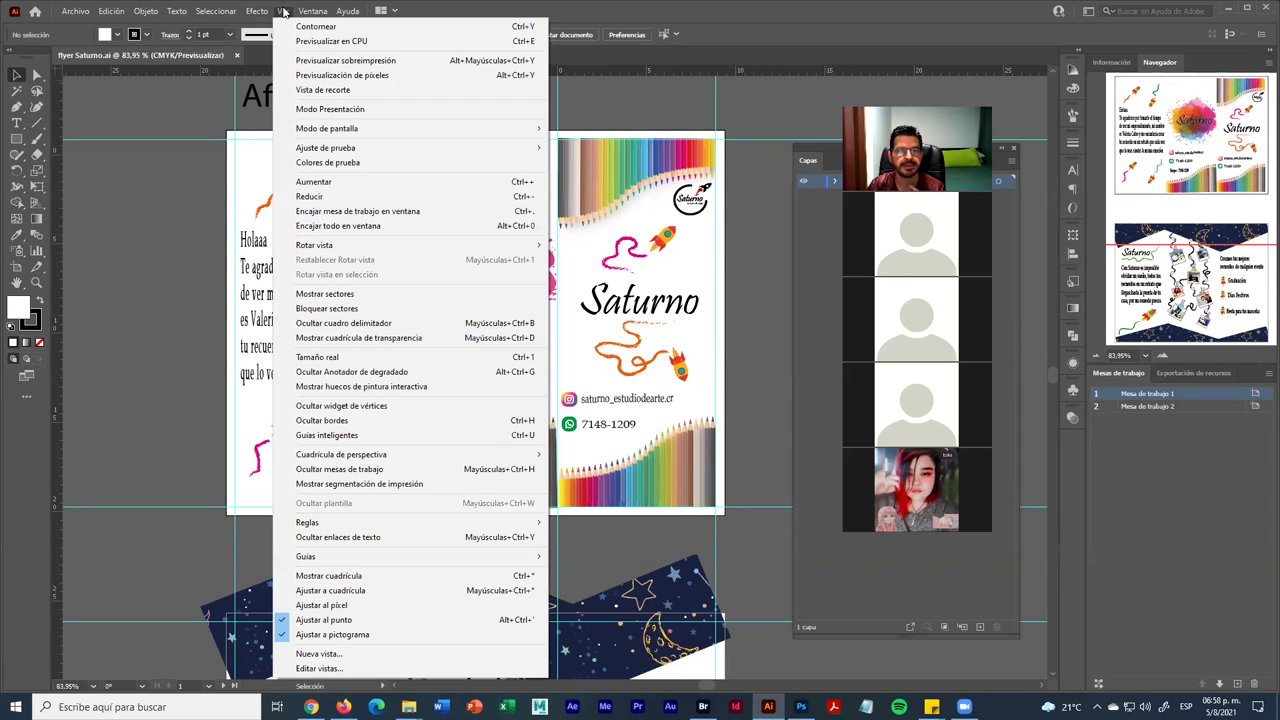
click(341, 109)
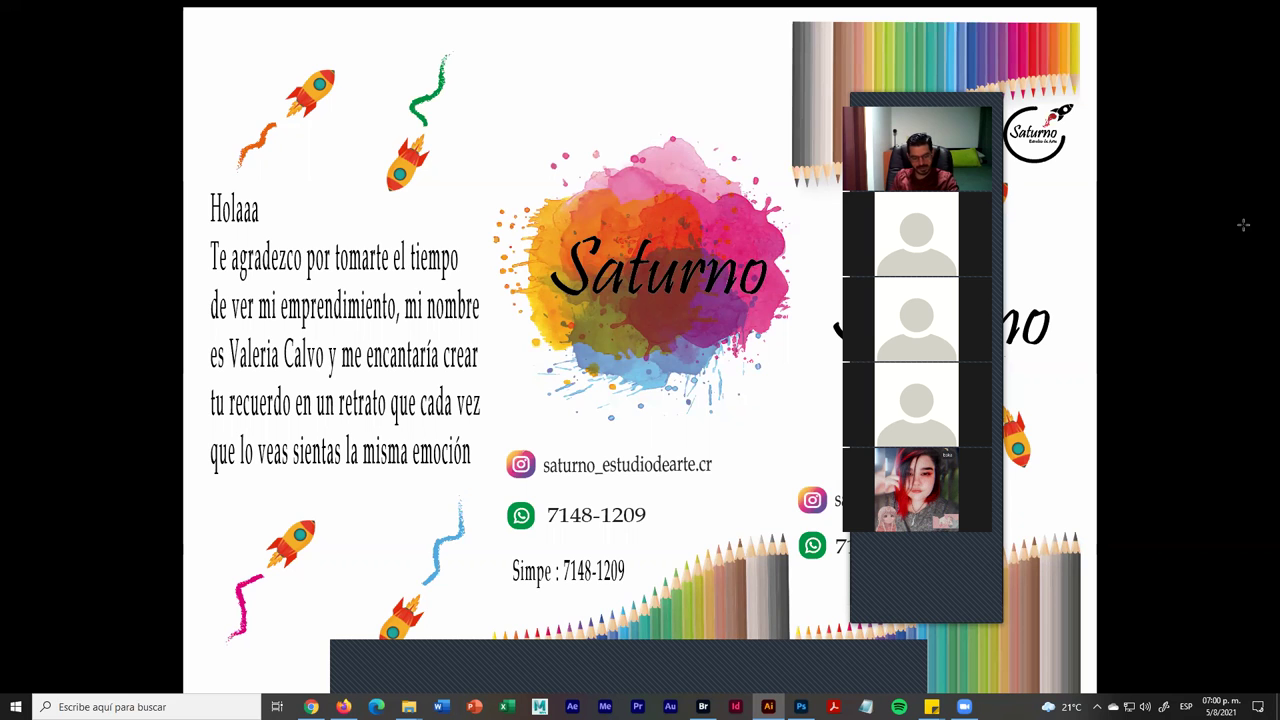
key(Escape)
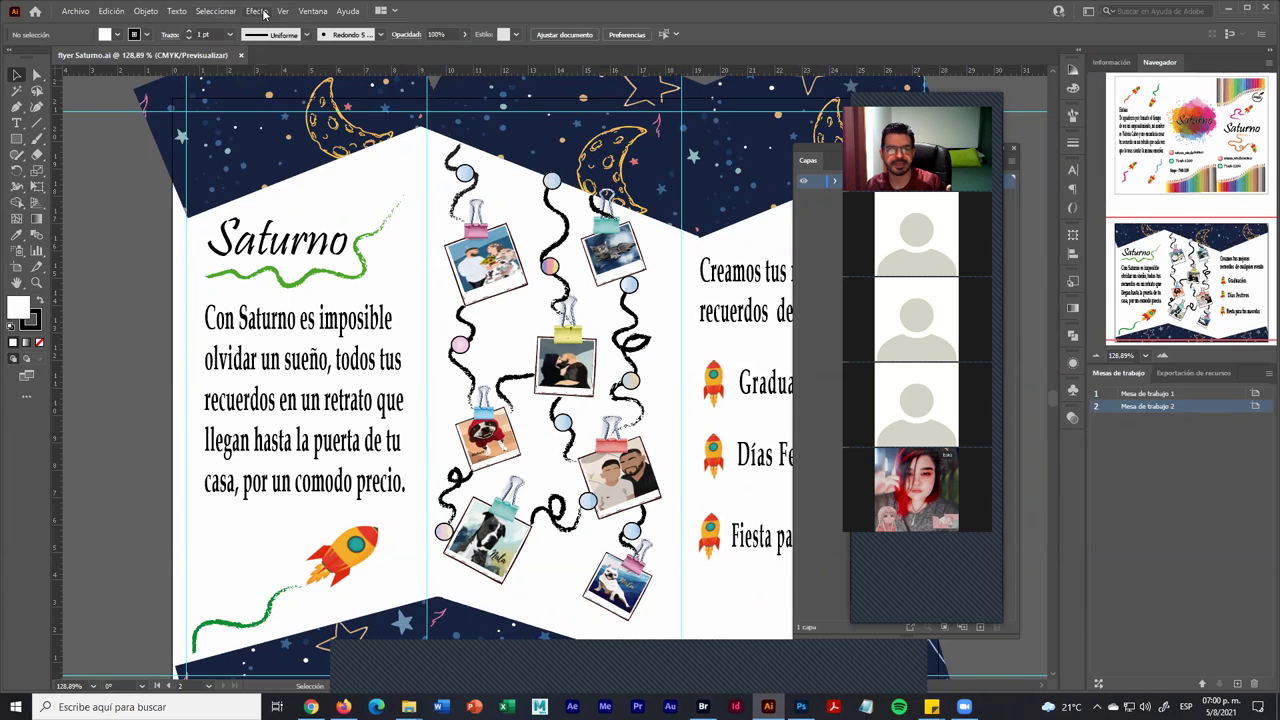
- Display the flyer's inside artboard again as a full-screen presentation, and exit it
click(285, 11)
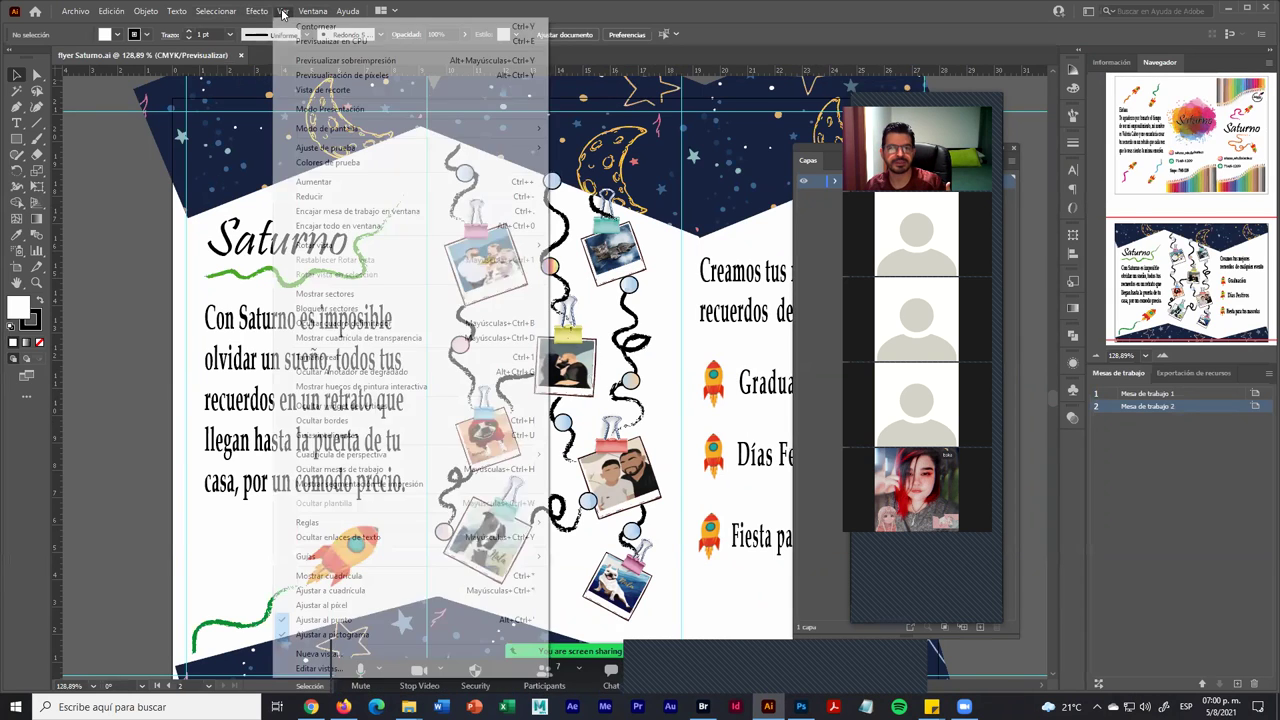
mouse_move(337, 128)
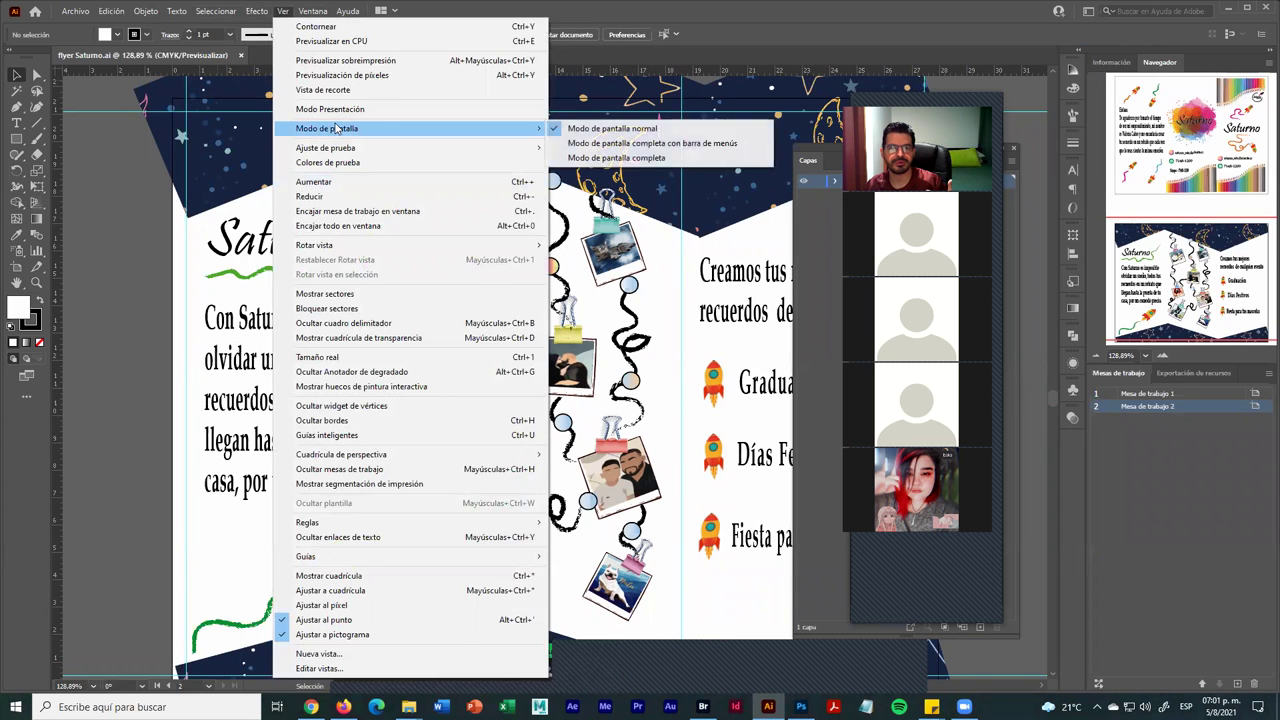
click(616, 157)
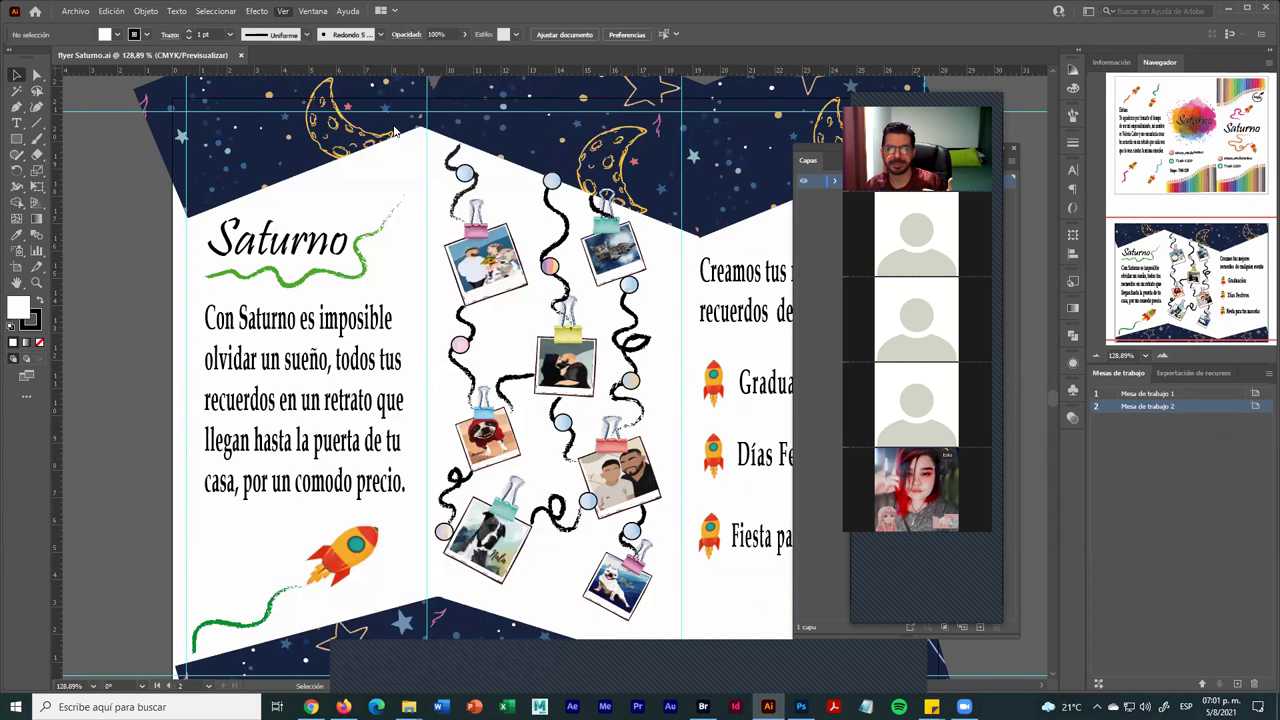
key(shift+f)
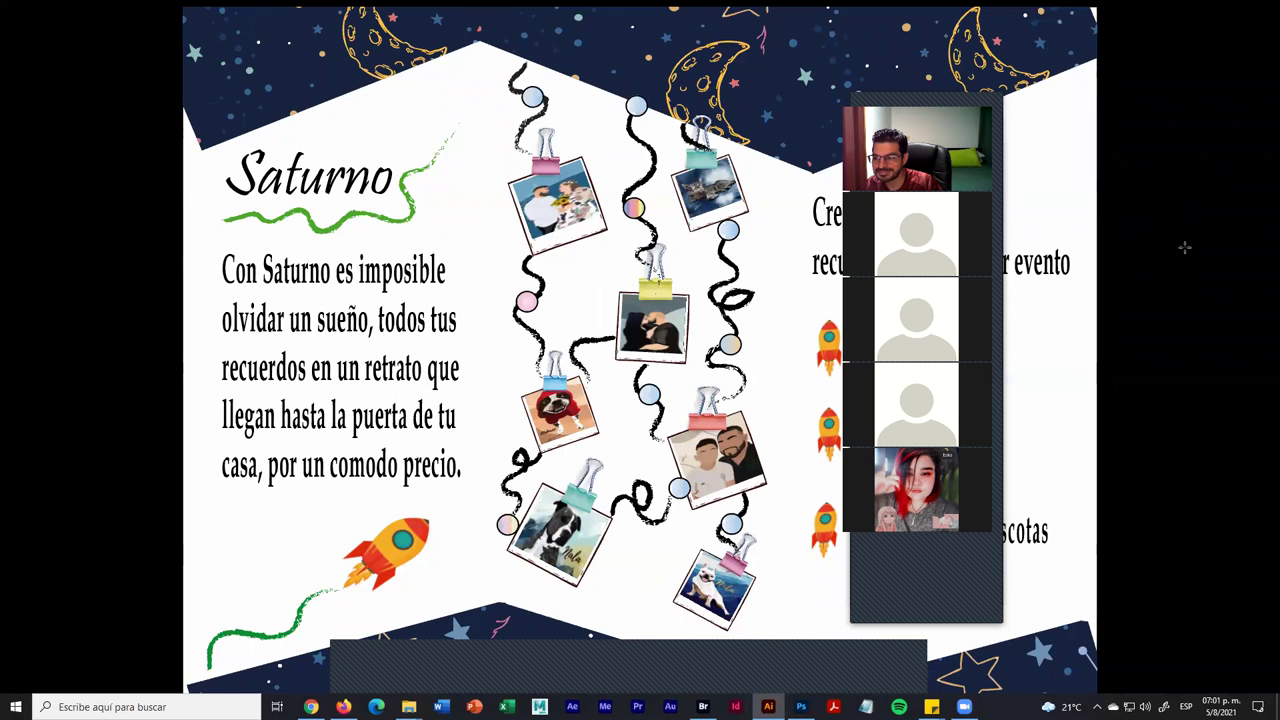
key(Escape)
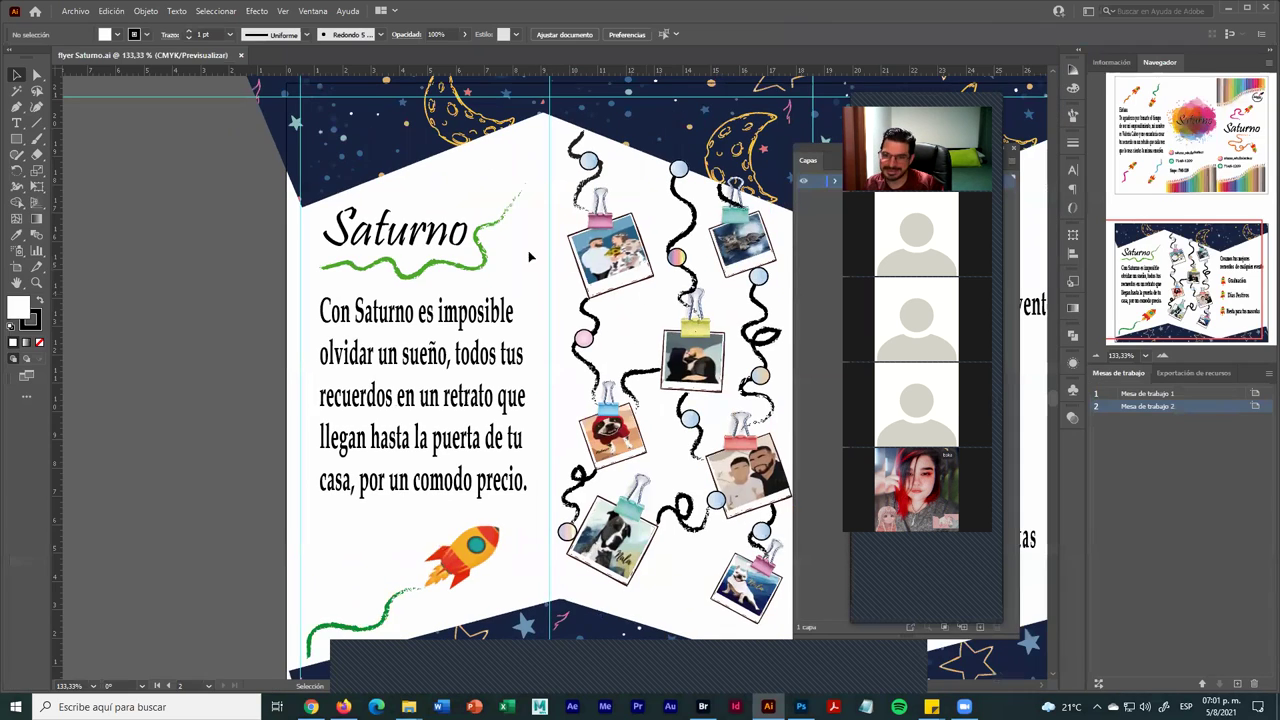
- Move the video call thumbnails aside and dock the floating layers panel with the artboards and asset export panels
key(ctrl+minus)
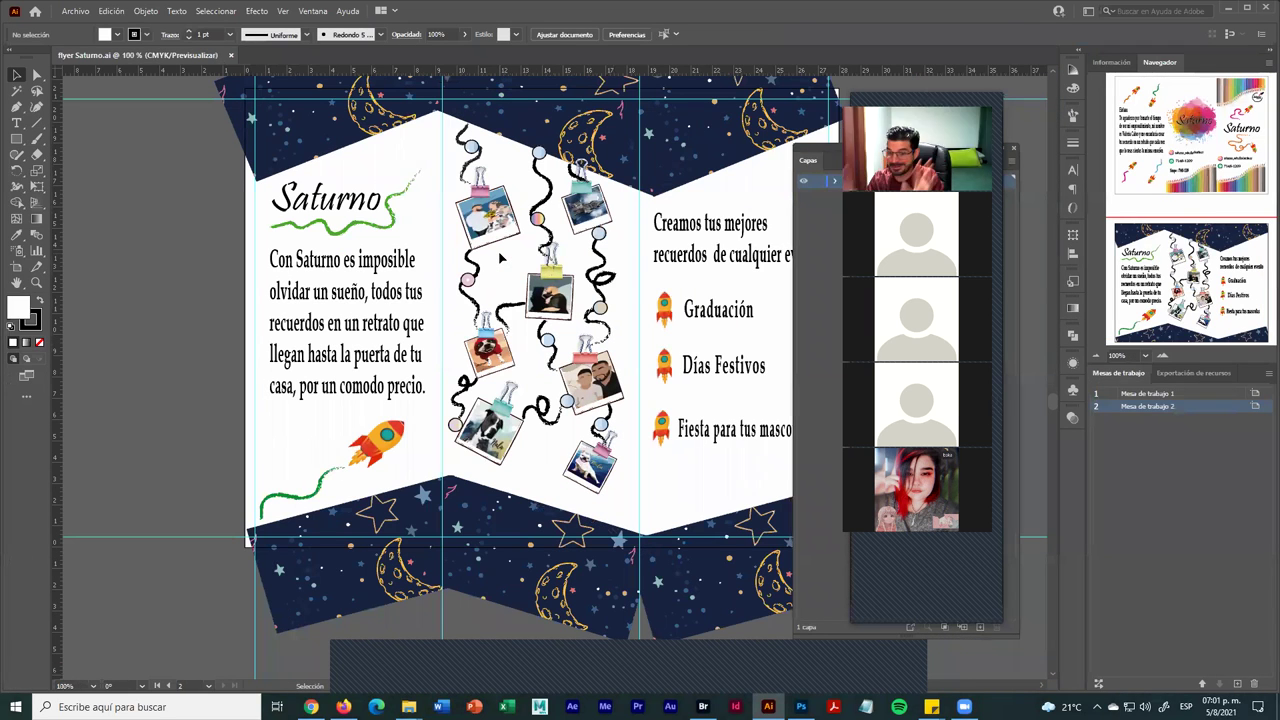
scroll(450, 380, up, 1)
scroll(503, 258, up, 1)
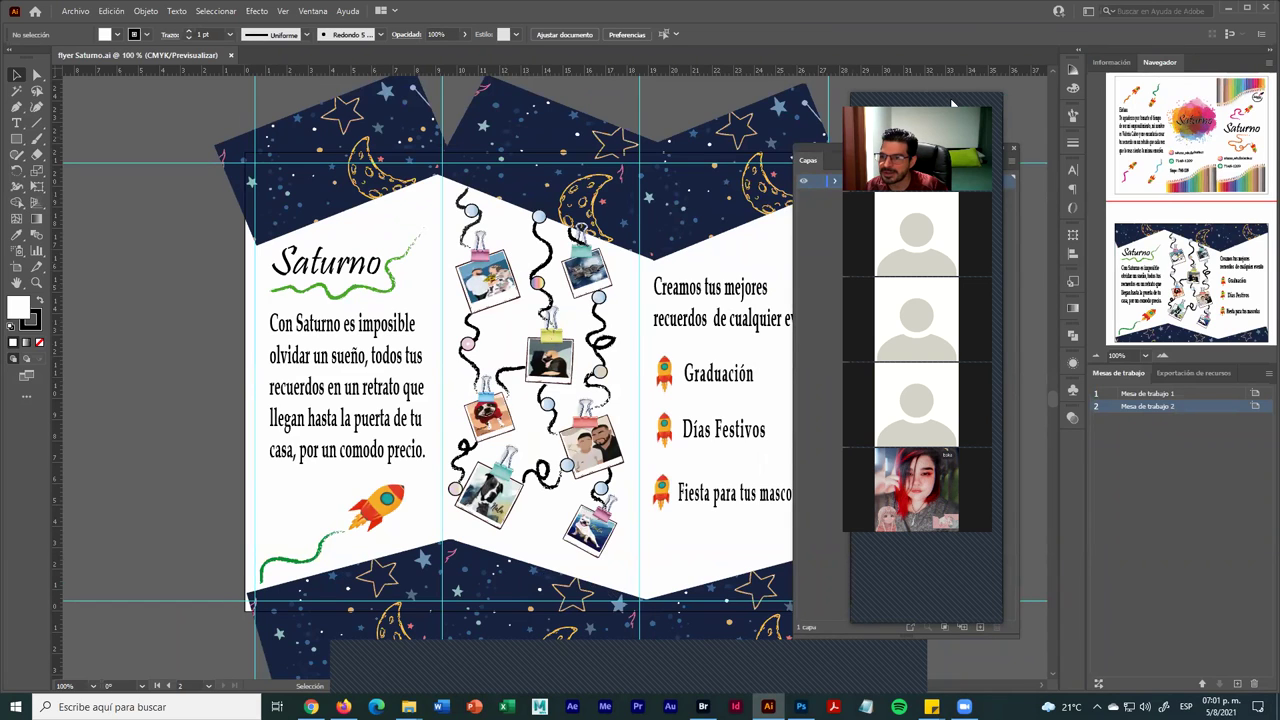
drag(952, 103, 1016, 113)
drag(847, 181, 1235, 373)
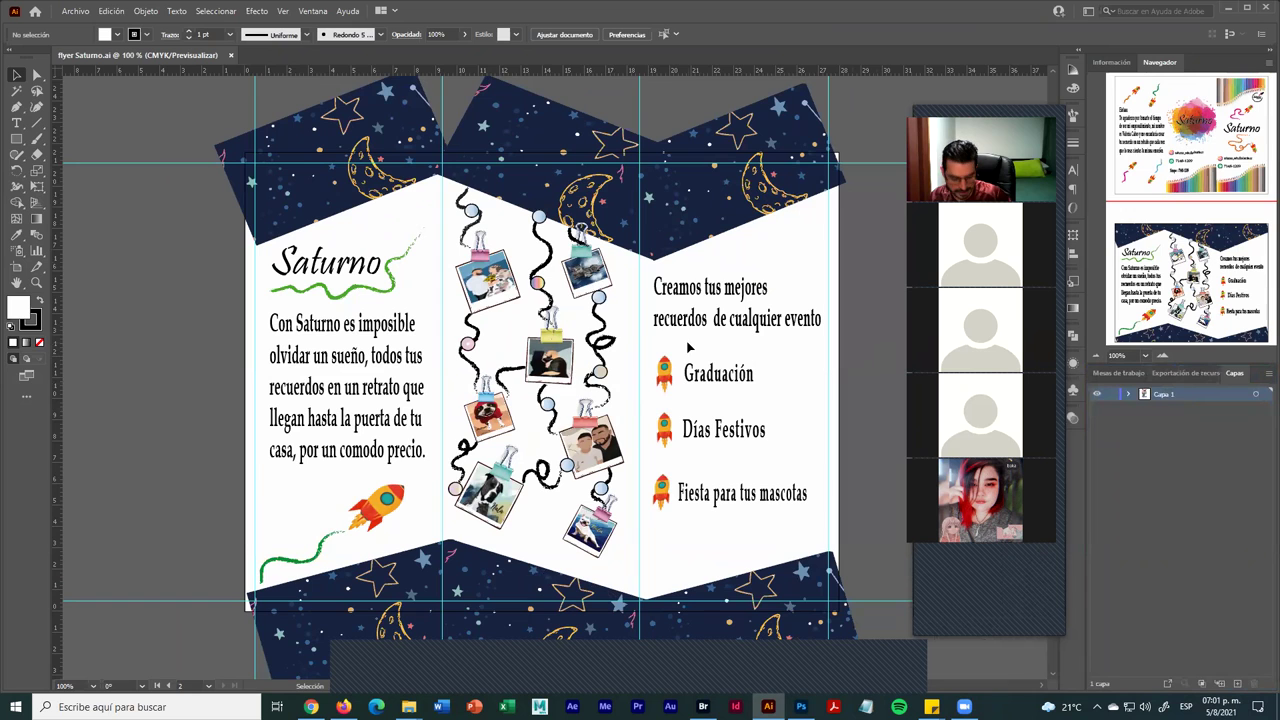
- Examine the text and photo layout of the inside artboard and the three panels of the outside artboard
scroll(690, 345, up, 1)
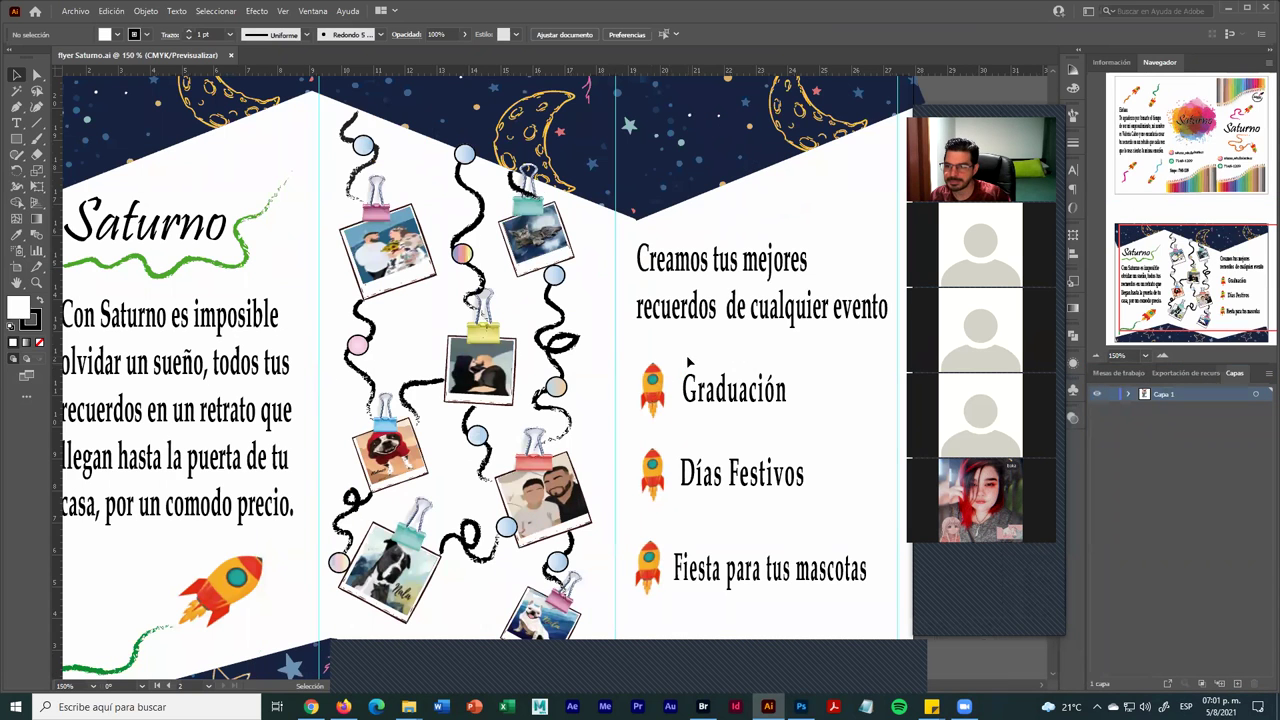
scroll(688, 363, down, 1)
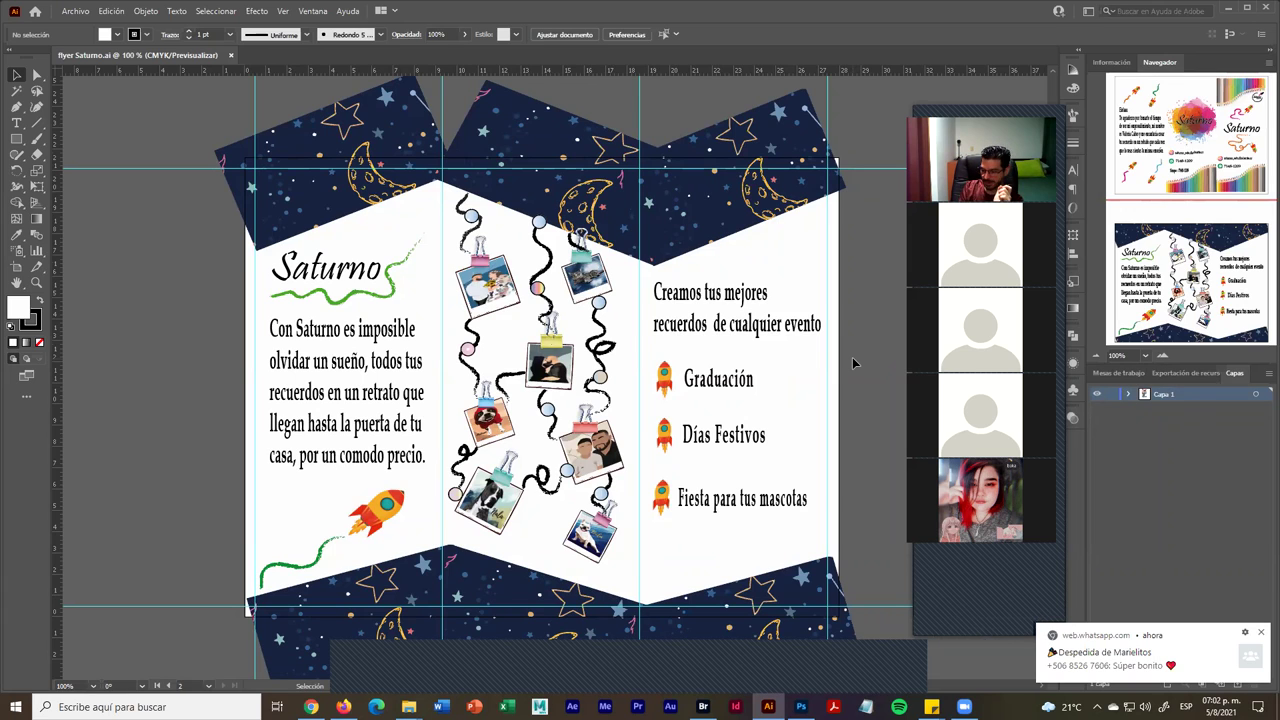
scroll(360, 215, up, 2)
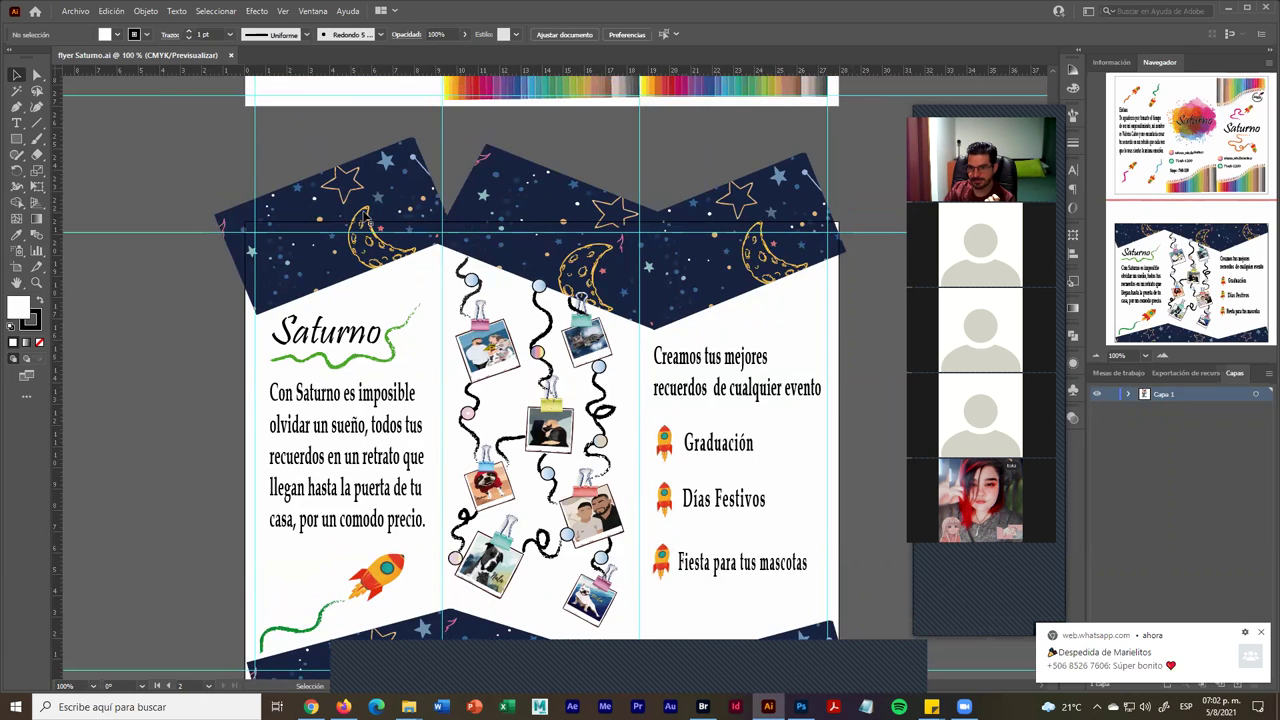
scroll(363, 215, up, 5)
scroll(549, 412, up, 8)
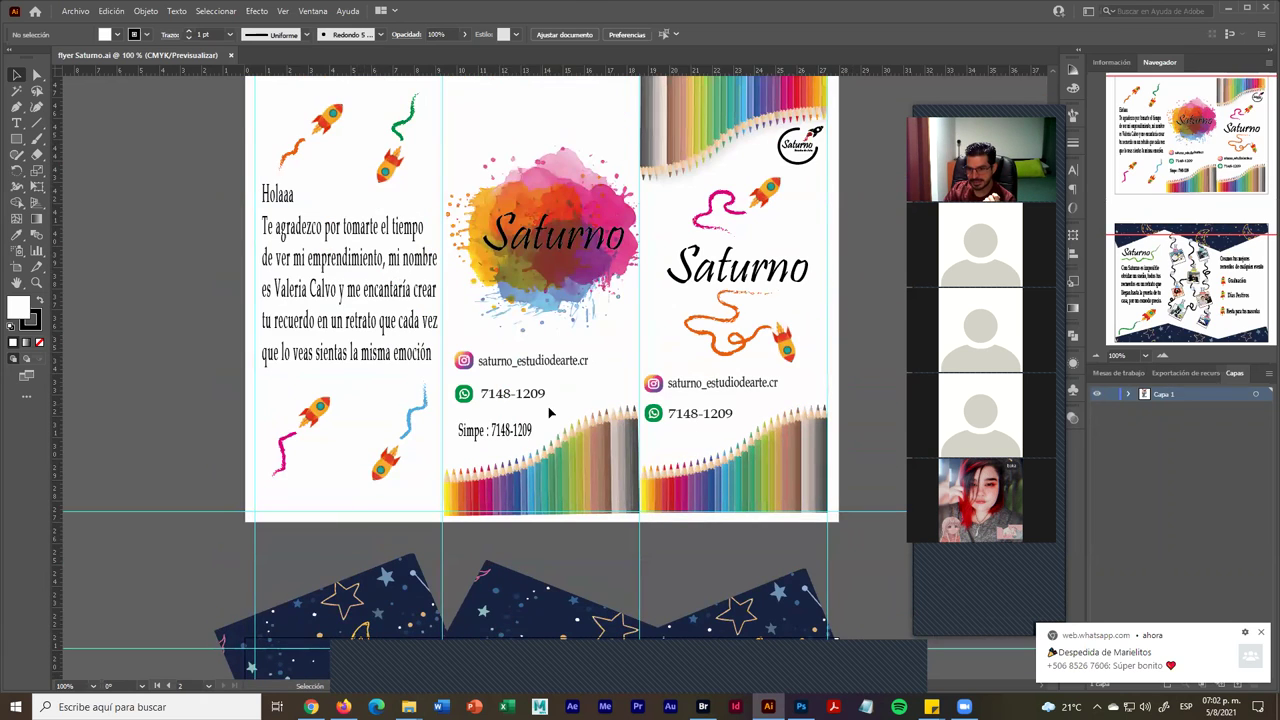
scroll(549, 412, up, 1)
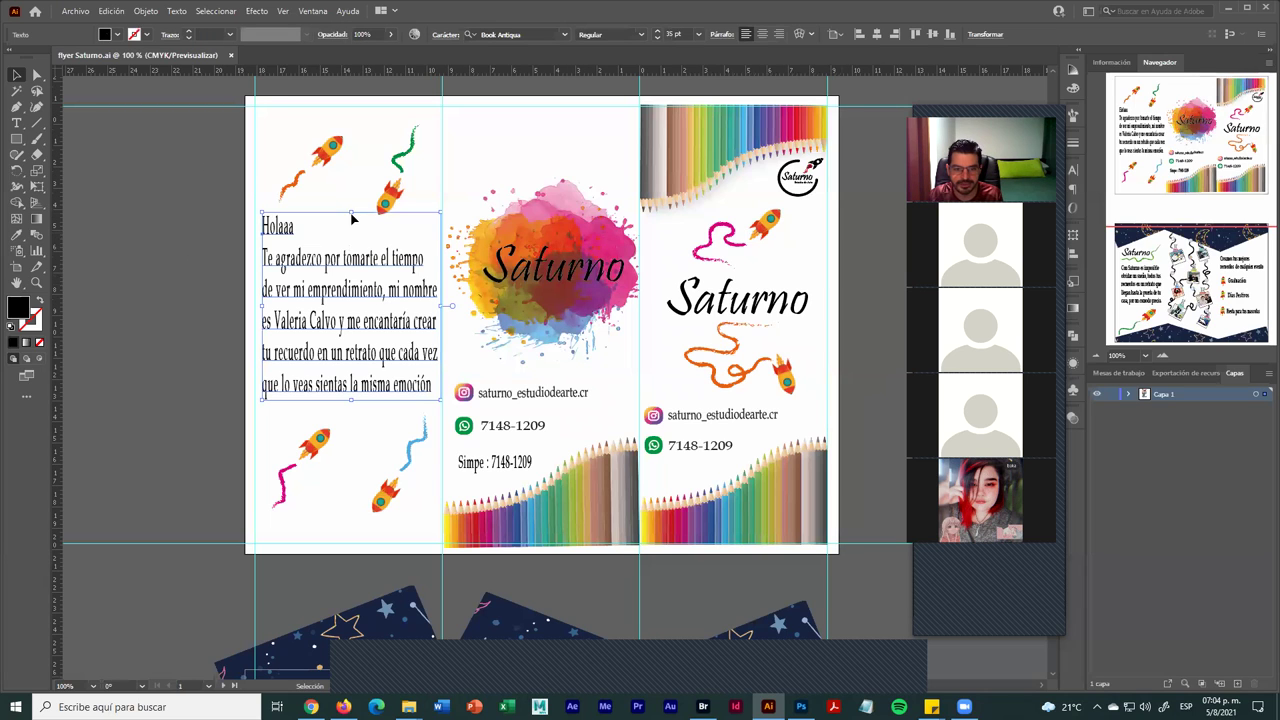
- Compress the vertically stretched "Holaaa" greeting text block on the outside artboard to about half its height
drag(350, 212, 349, 297)
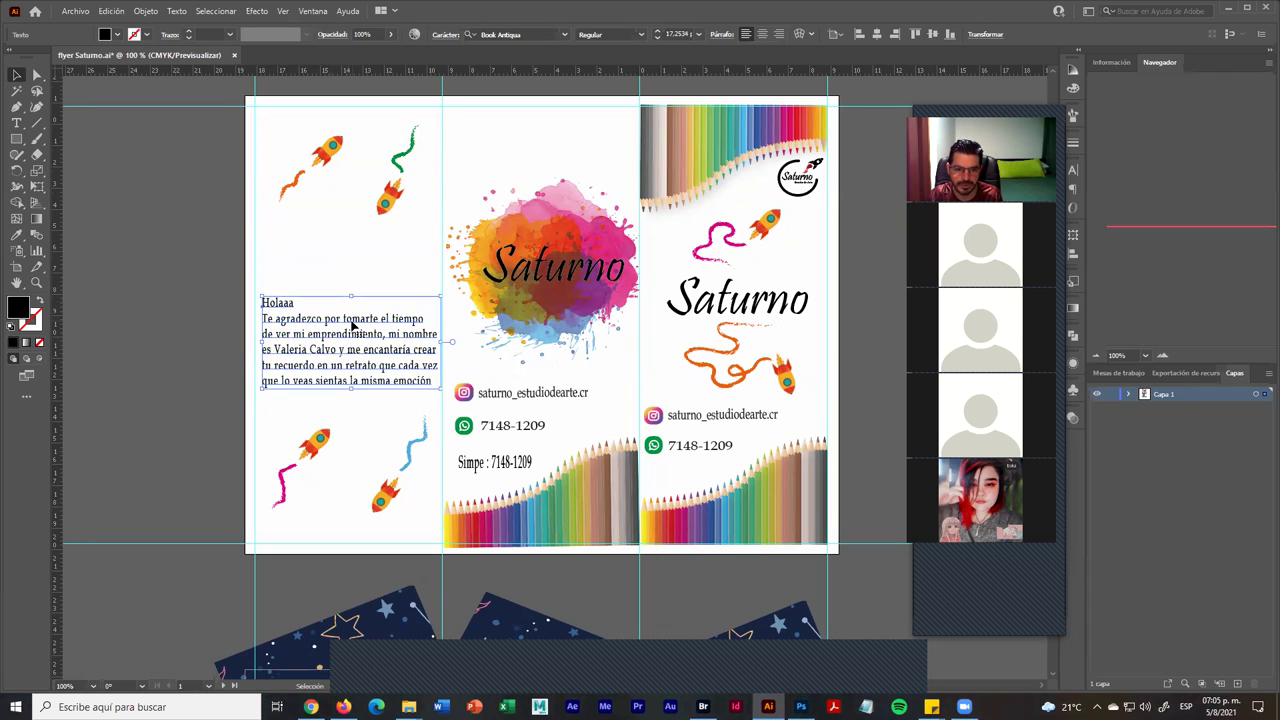
click(16, 122)
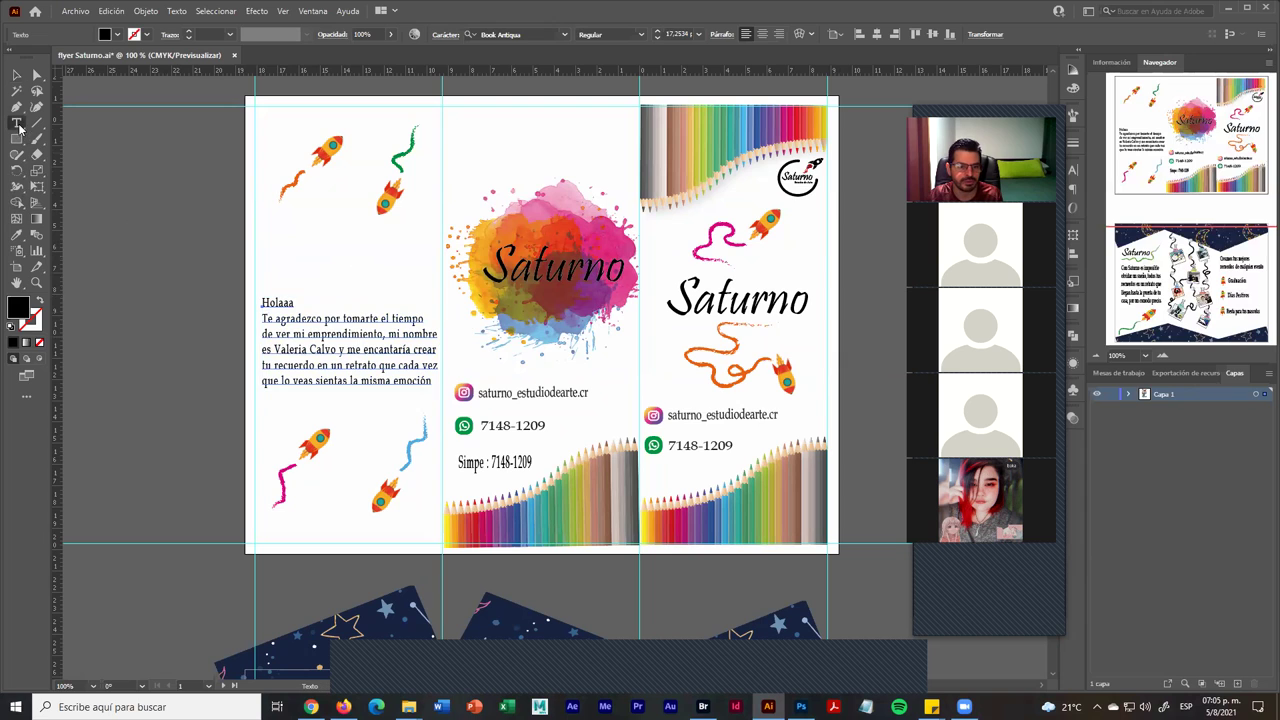
click(304, 303)
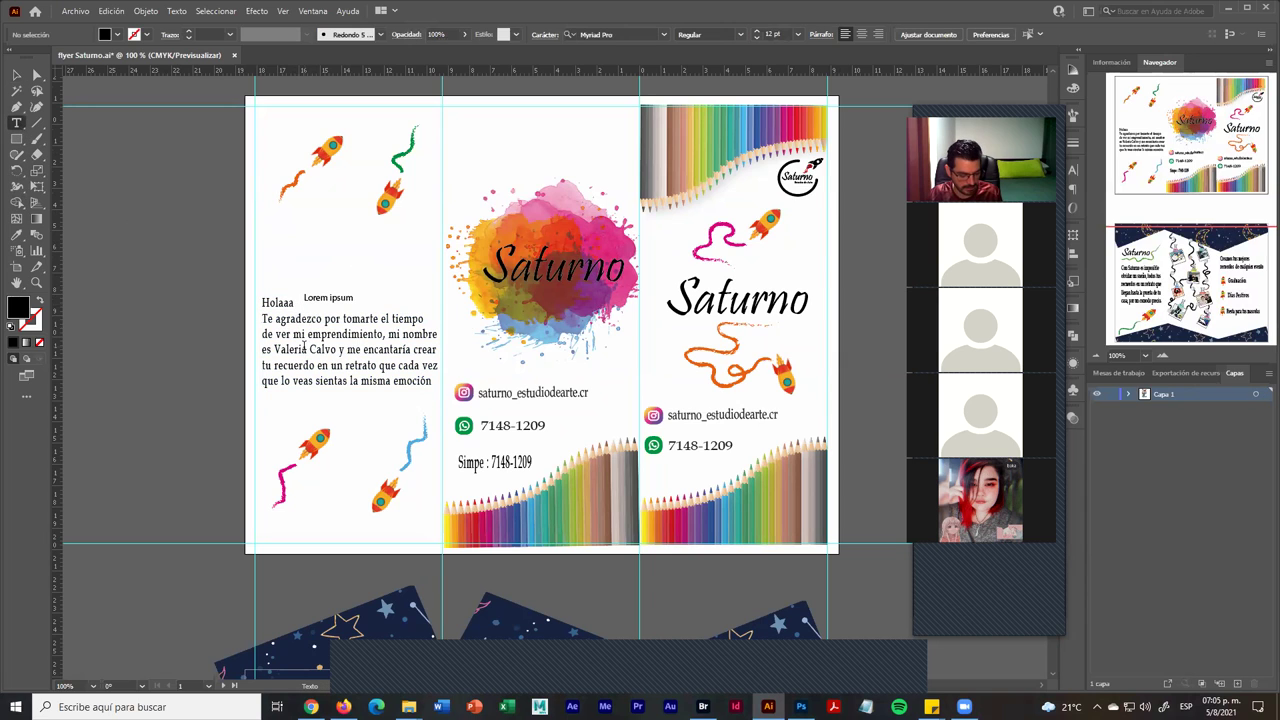
key(Escape)
key(Delete)
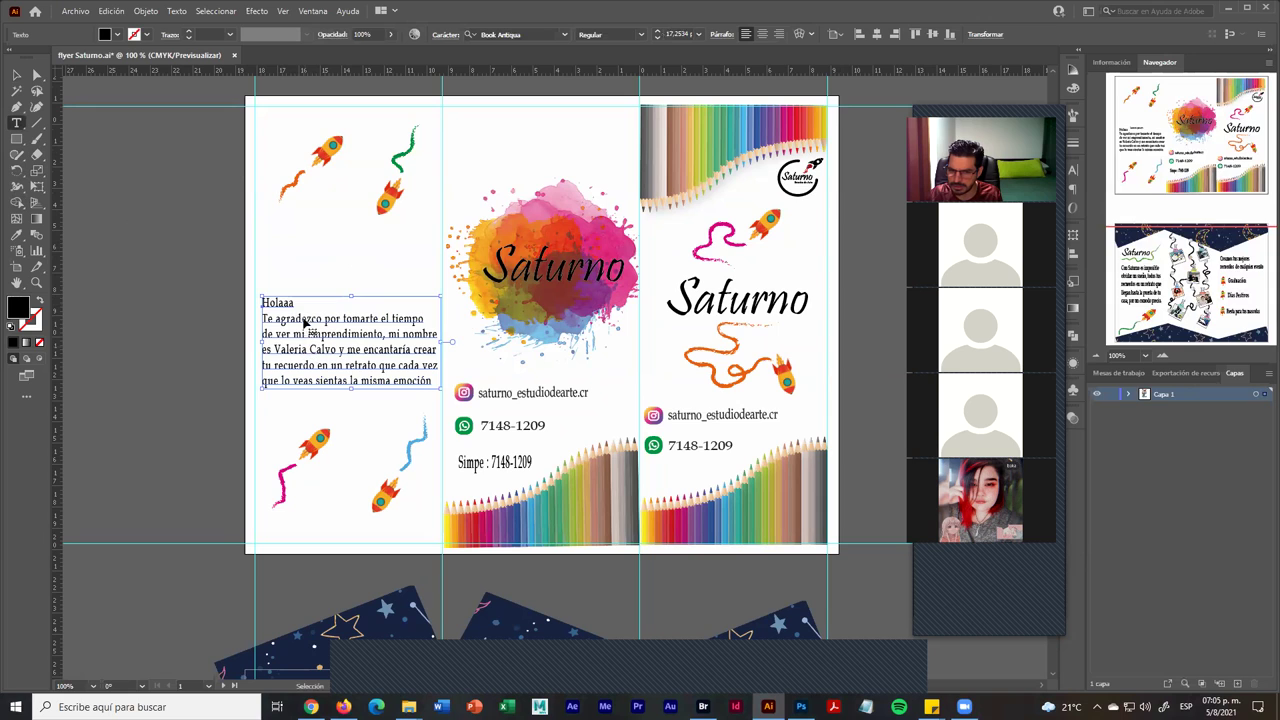
- Insert two blank lines after "Holaaa" in the greeting text and move the block up between the rockets
click(303, 307)
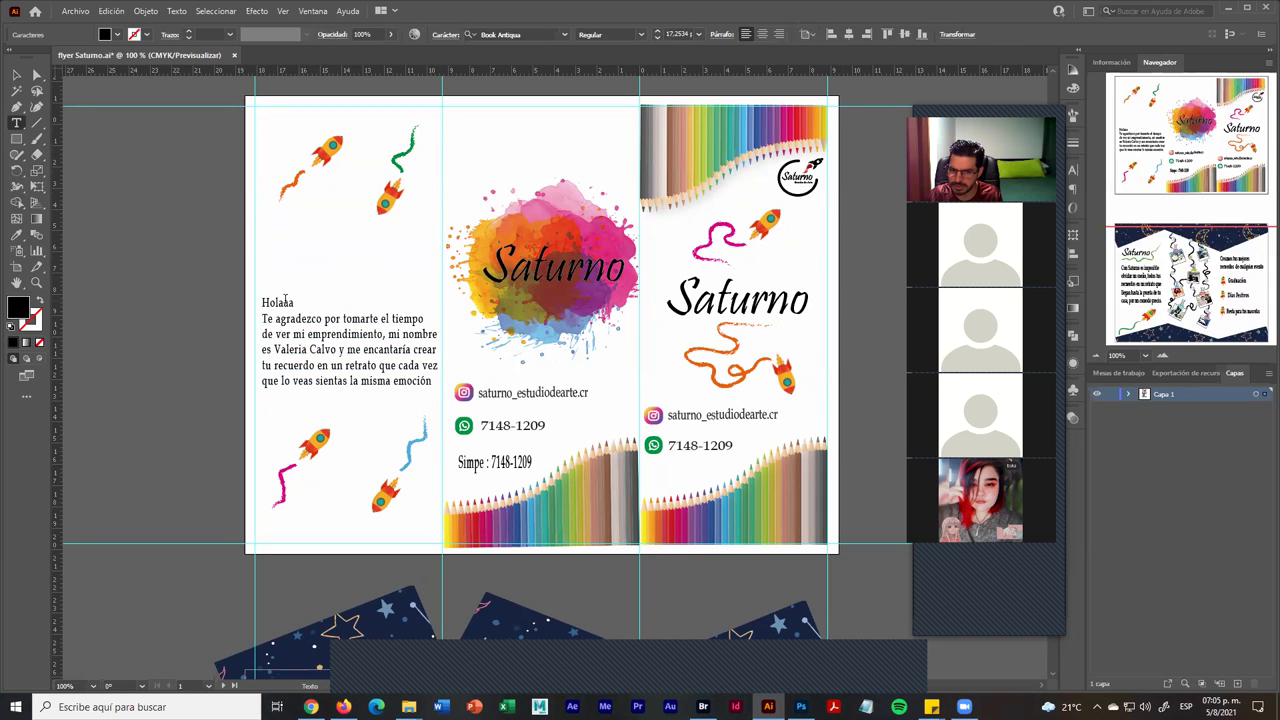
key(Return)
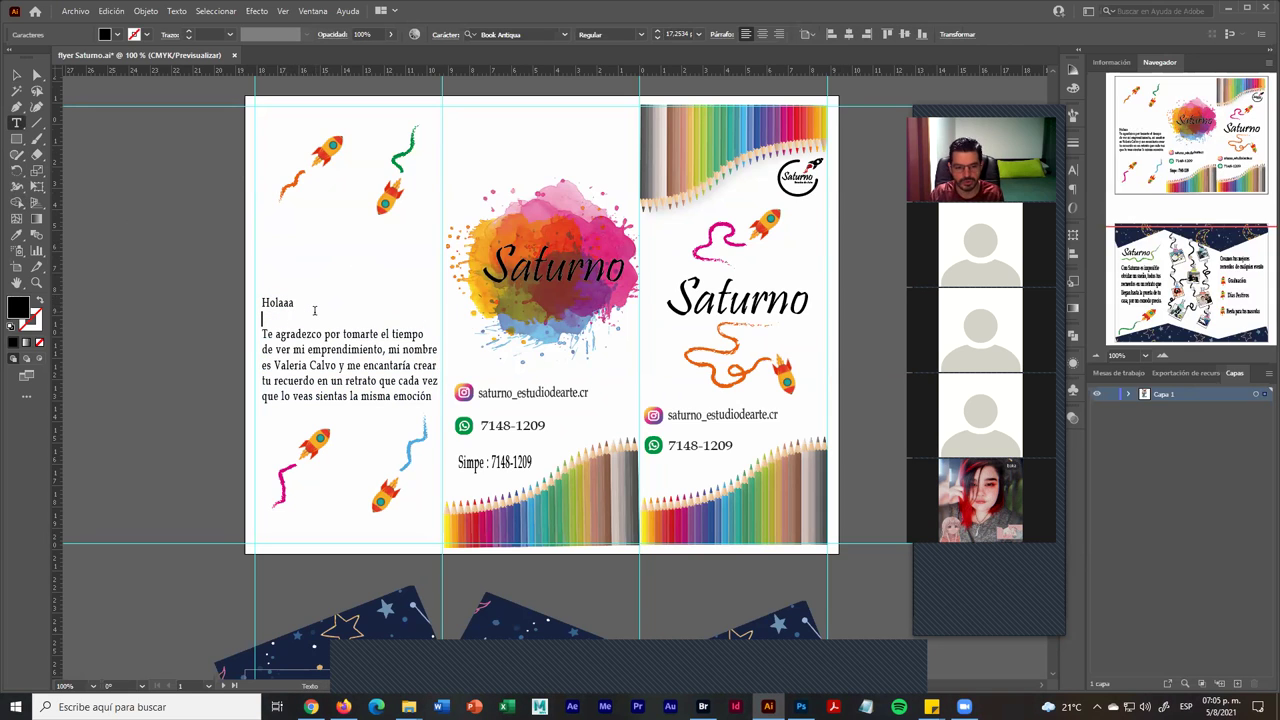
key(Return)
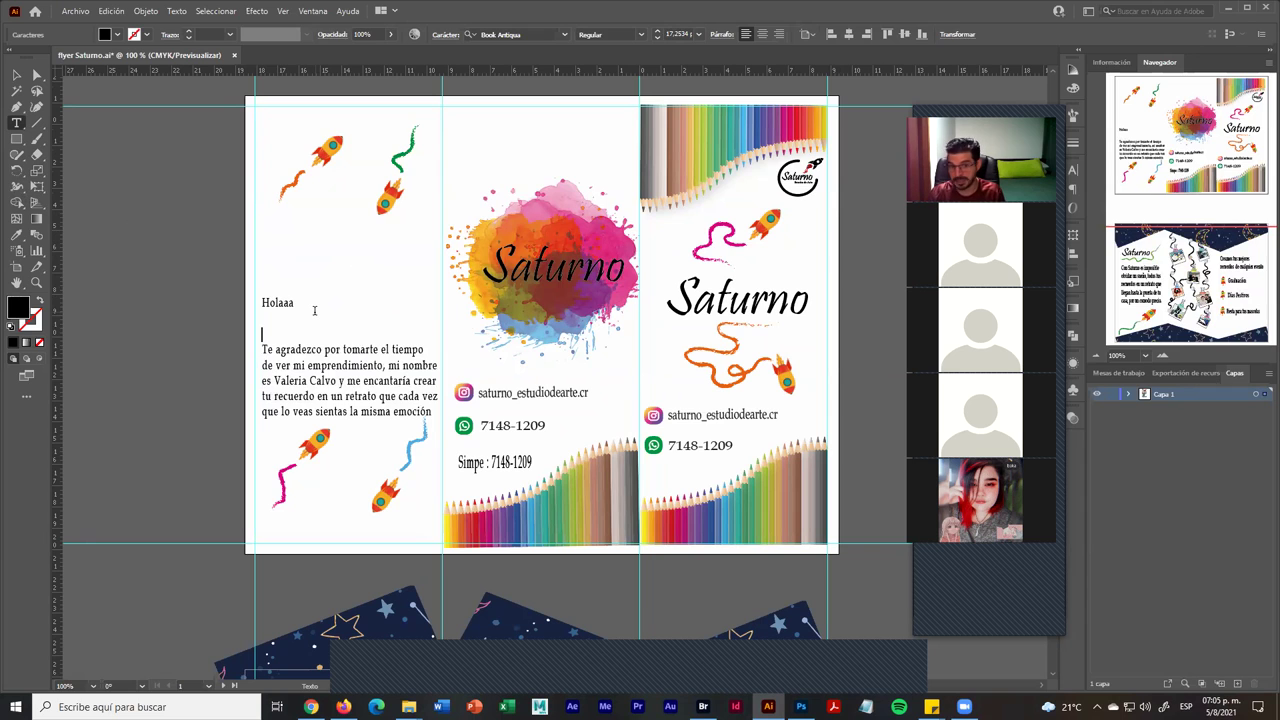
click(16, 75)
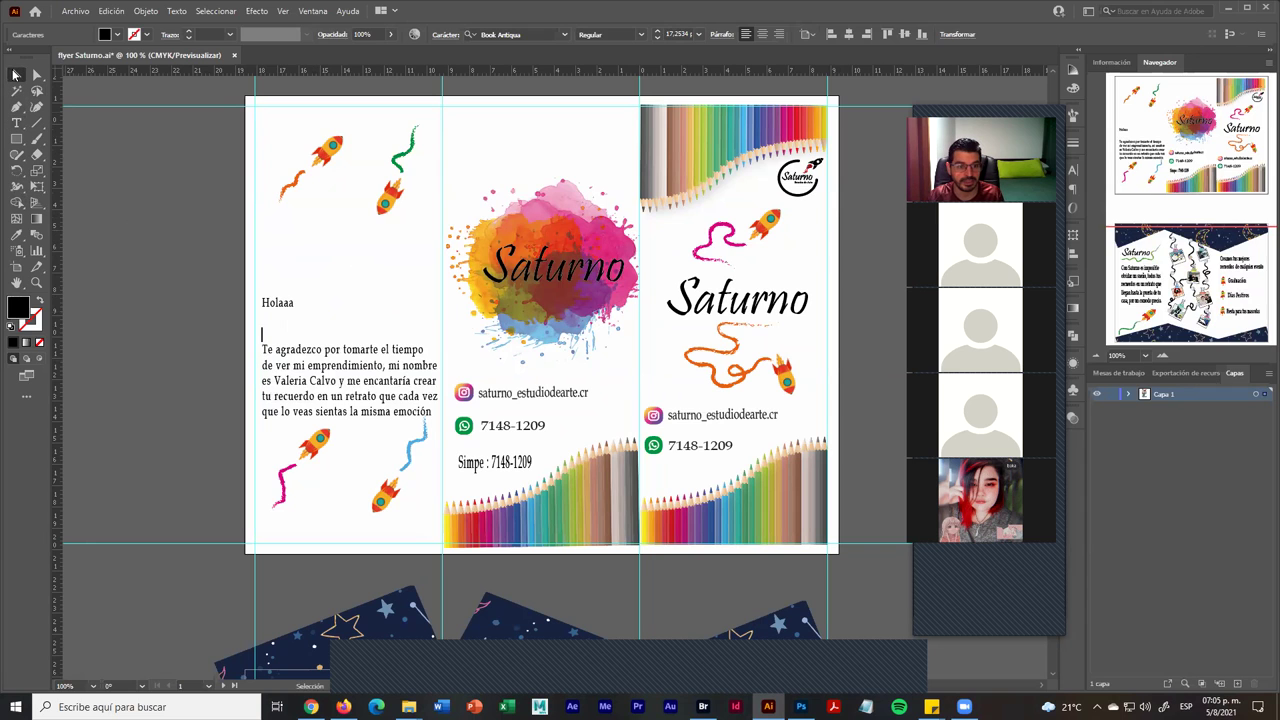
drag(328, 362, 333, 318)
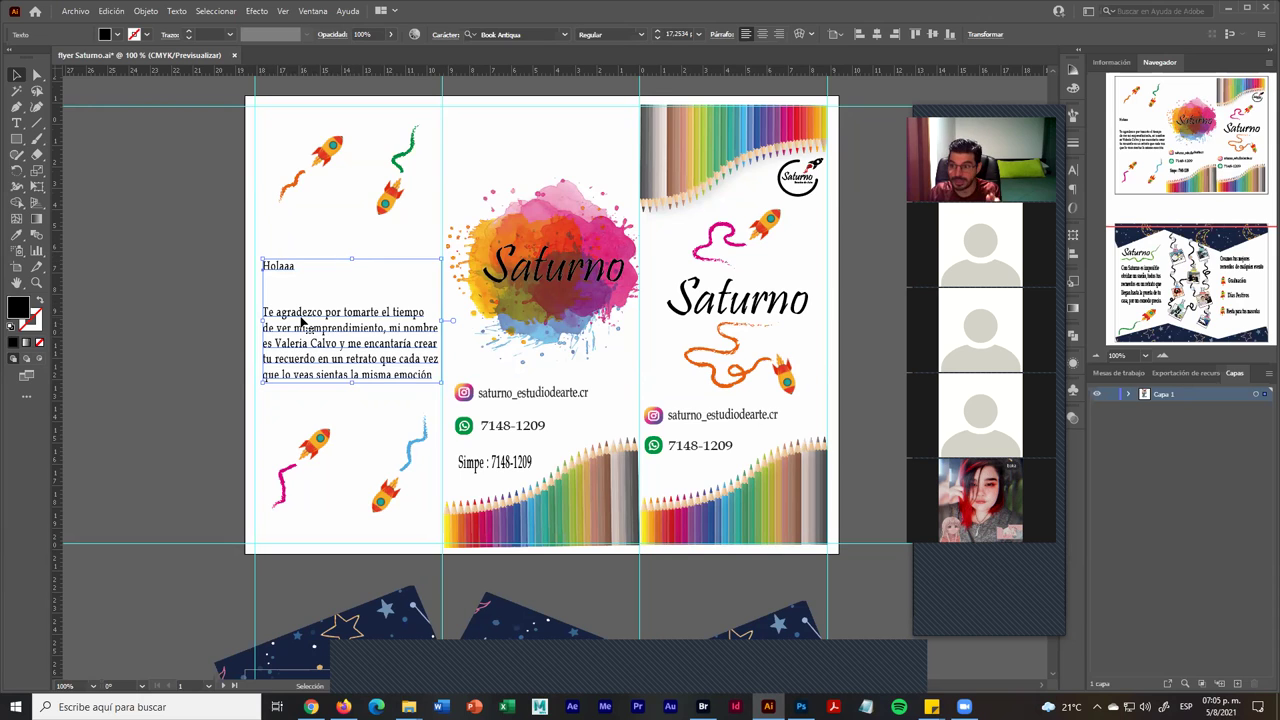
- Place the text cursor before "Holaaa" and magnify the Character settings at 300% with the screen magnifier
click(16, 122)
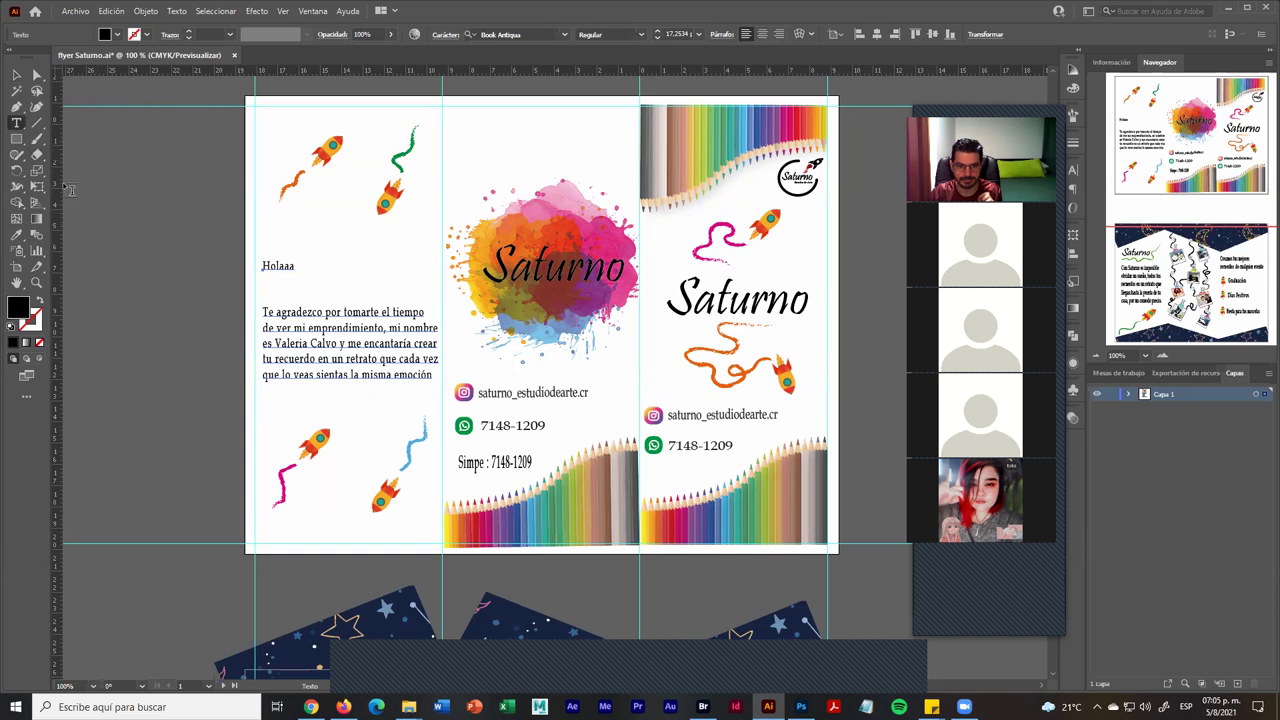
click(265, 265)
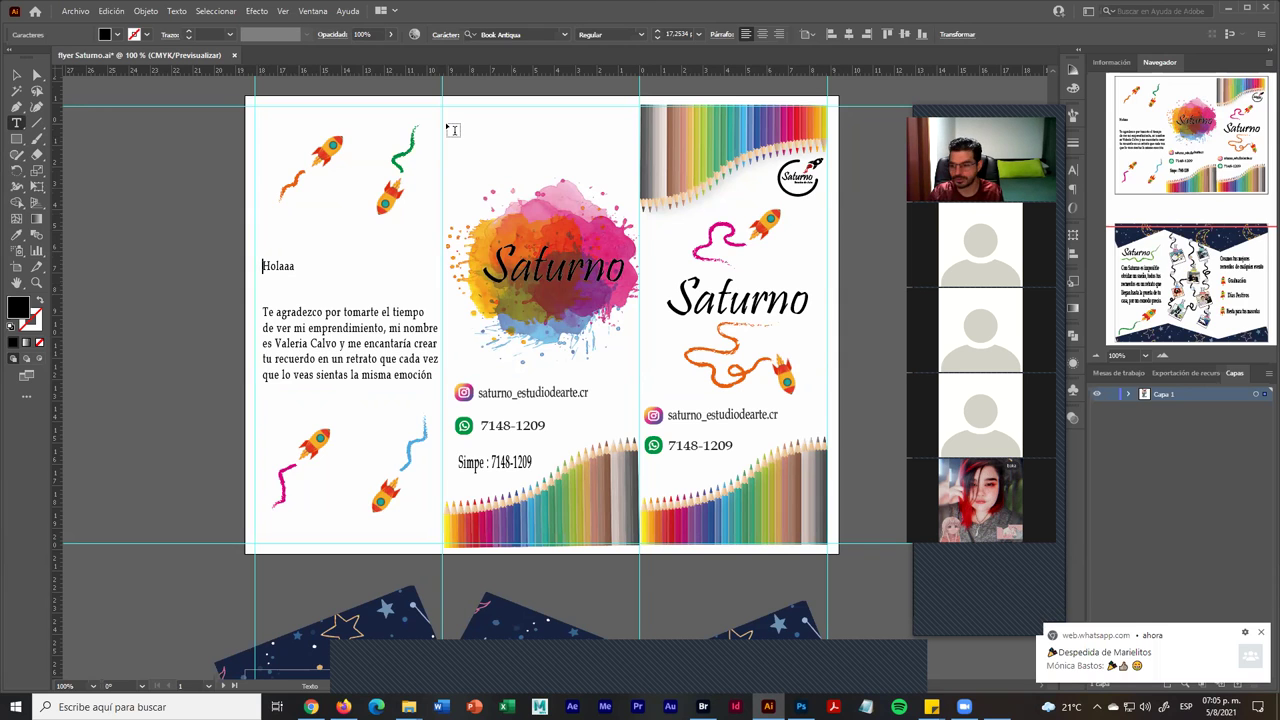
key(super+plus)
key(super+minus)
key(super+minus)
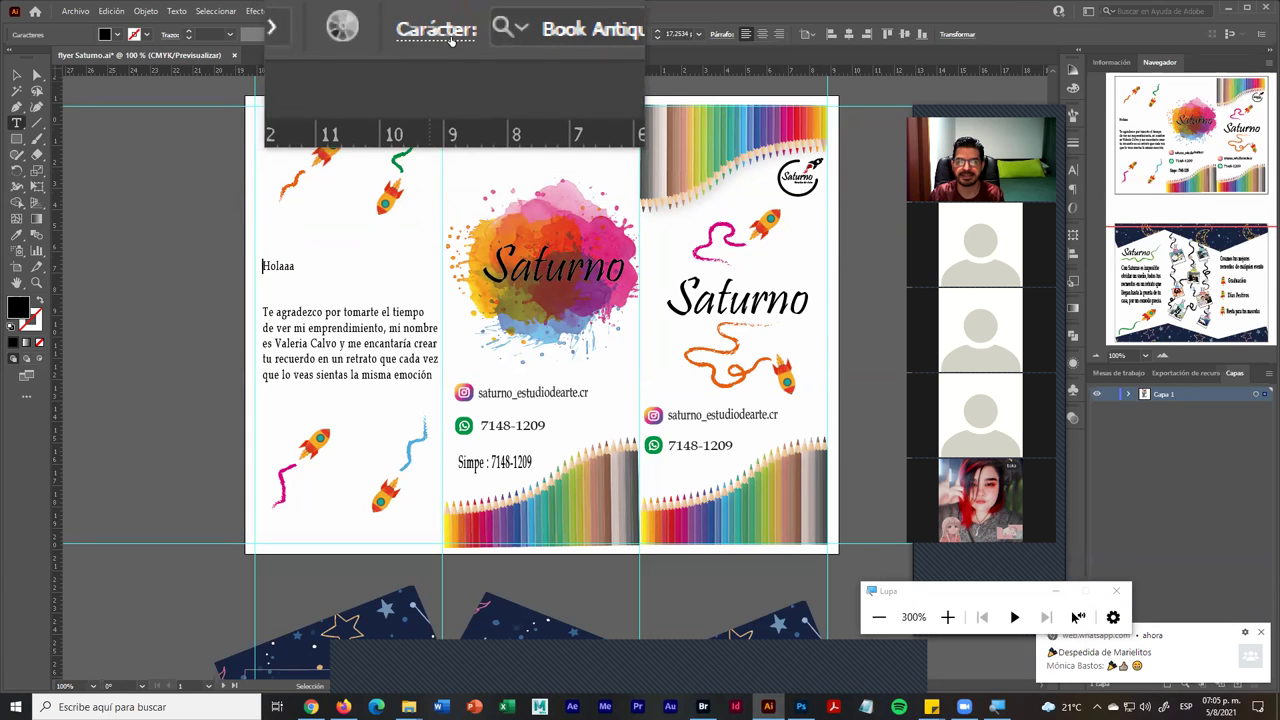
- Show the Character settings and the Paragraph settings for the "Holaaa" greeting text on the outside artboard
click(451, 42)
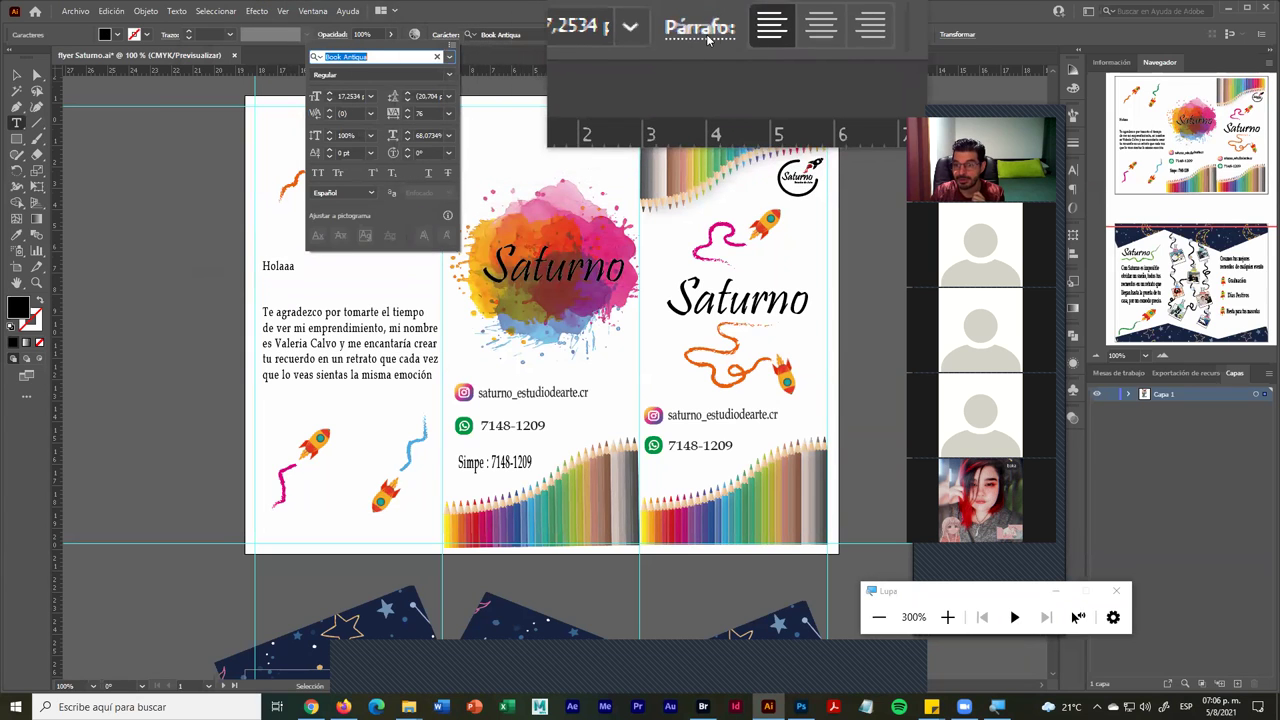
click(710, 38)
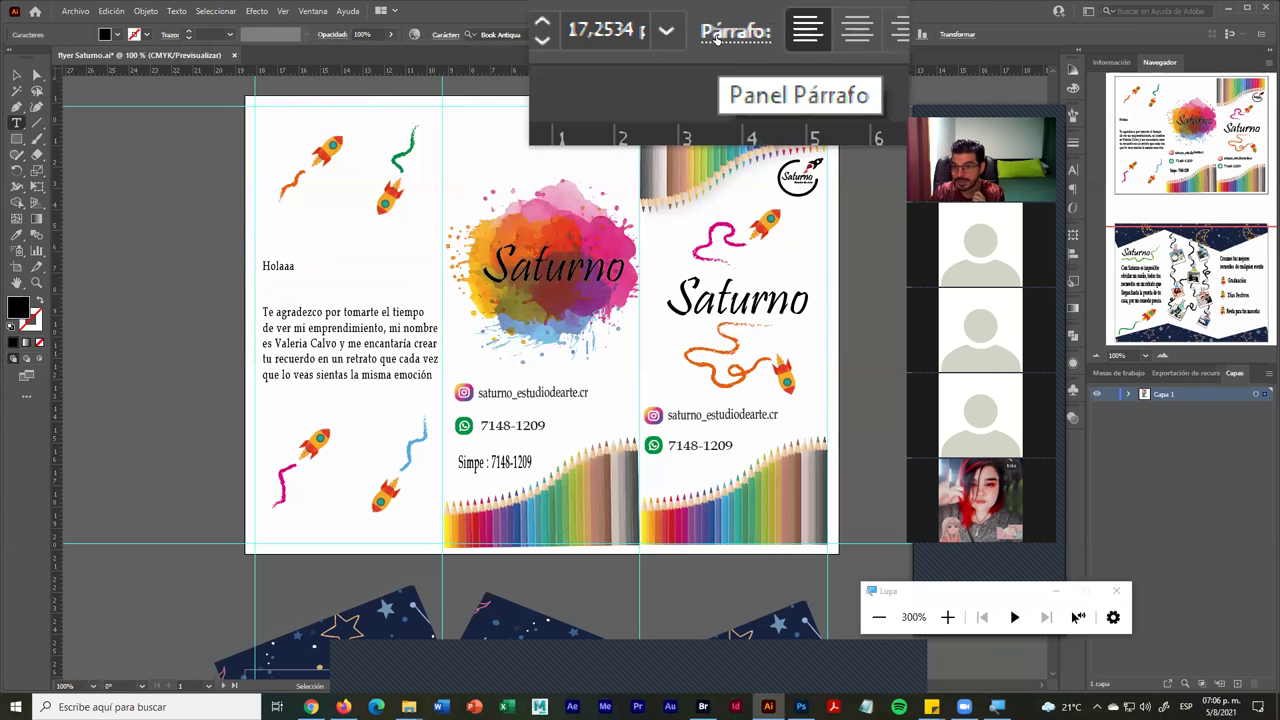
click(716, 38)
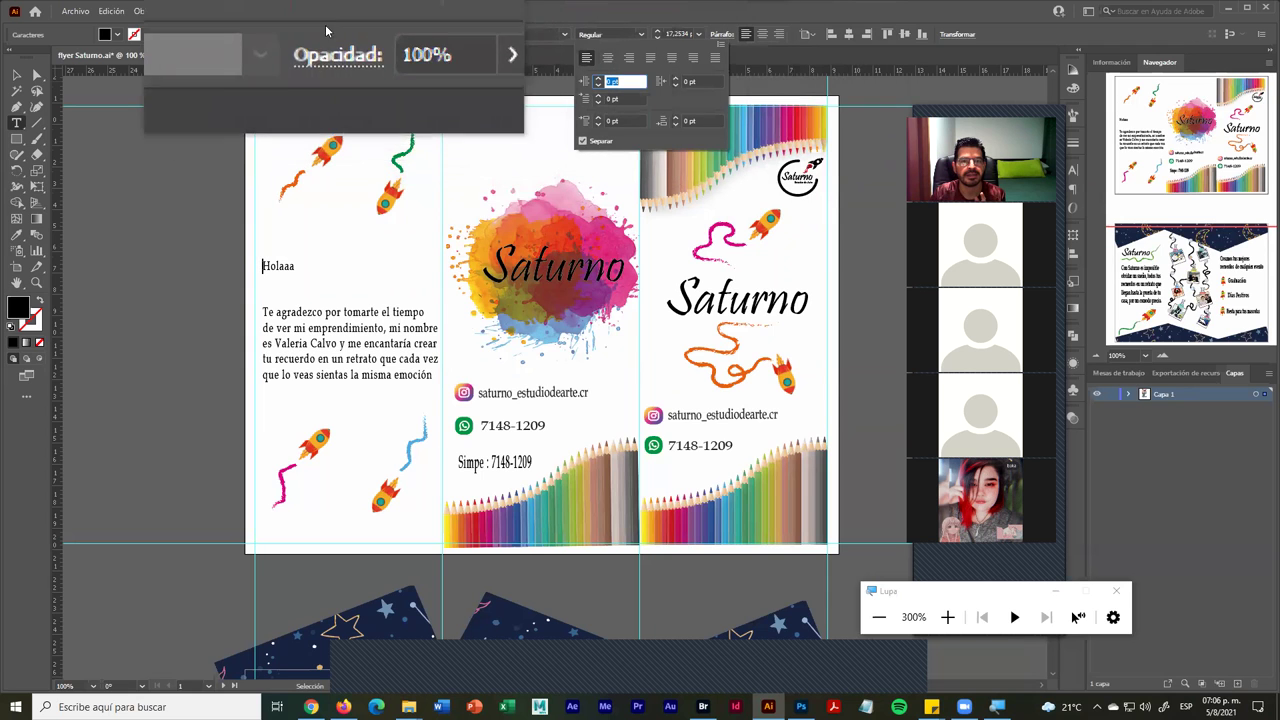
click(1116, 590)
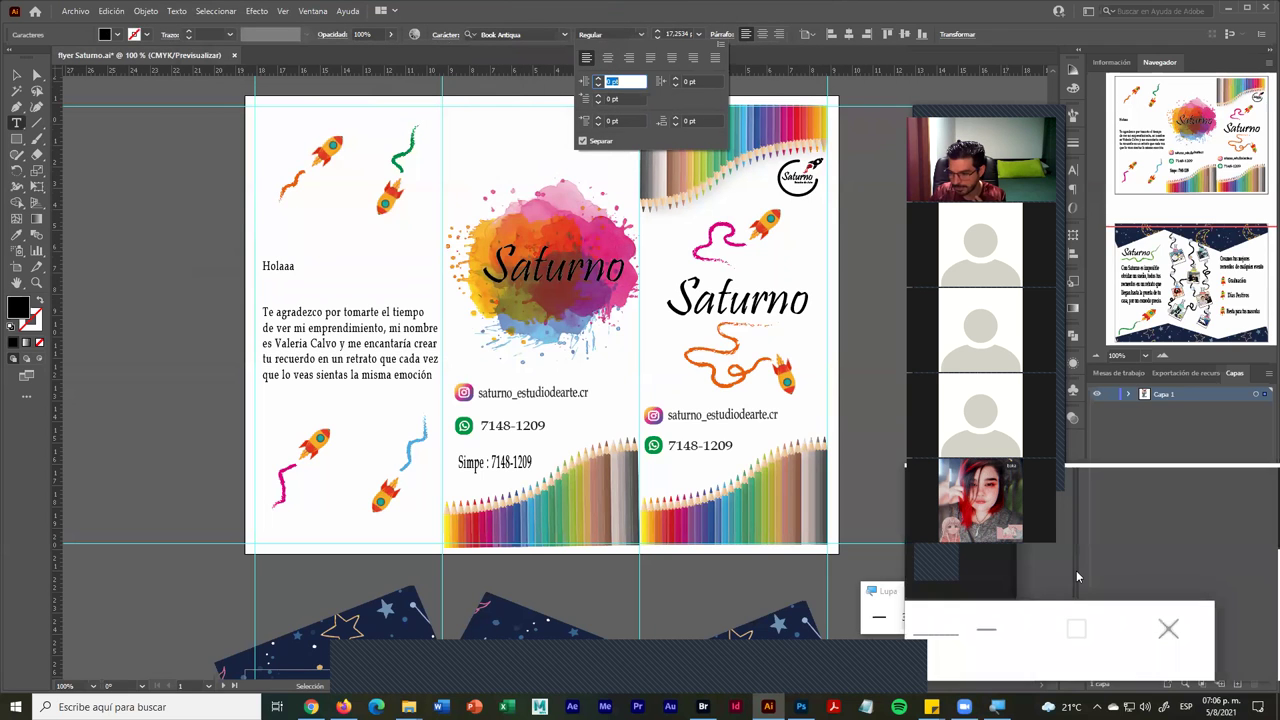
- Select the whole greeting text from "Holaaa" to "emoción" and set its leading to 14 pt
click(264, 266)
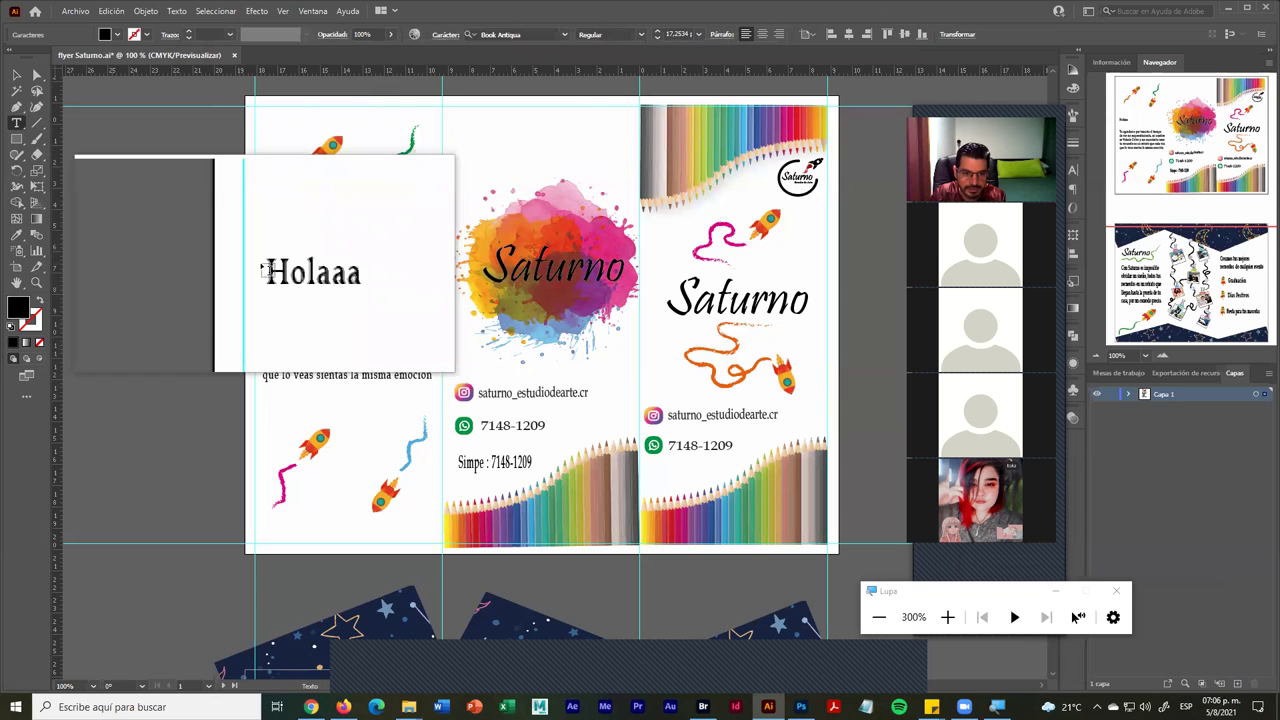
drag(264, 266, 449, 385)
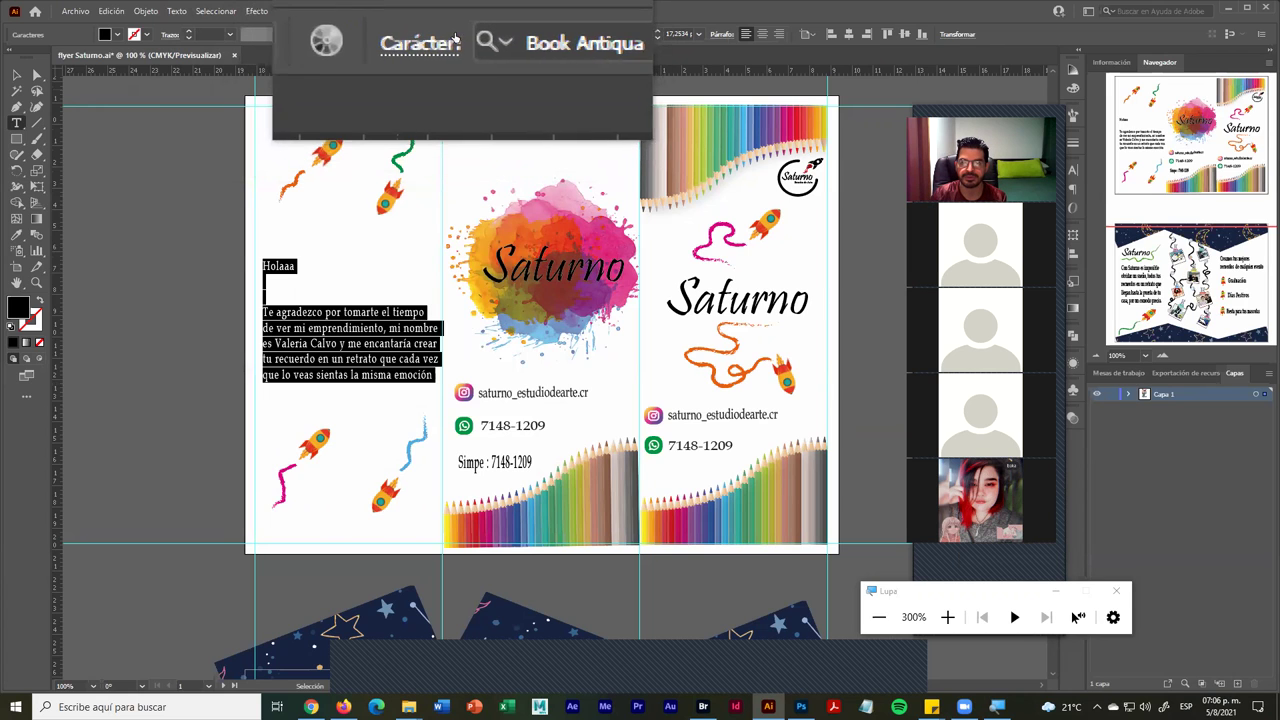
click(452, 37)
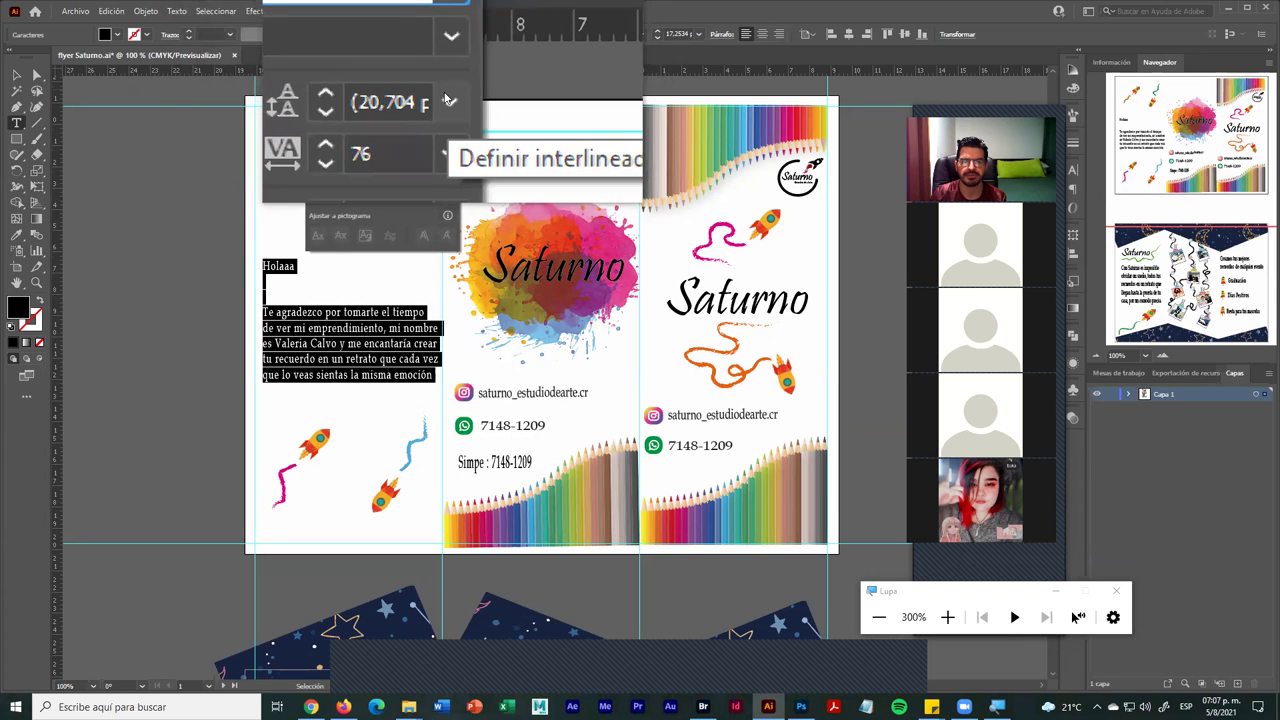
click(447, 100)
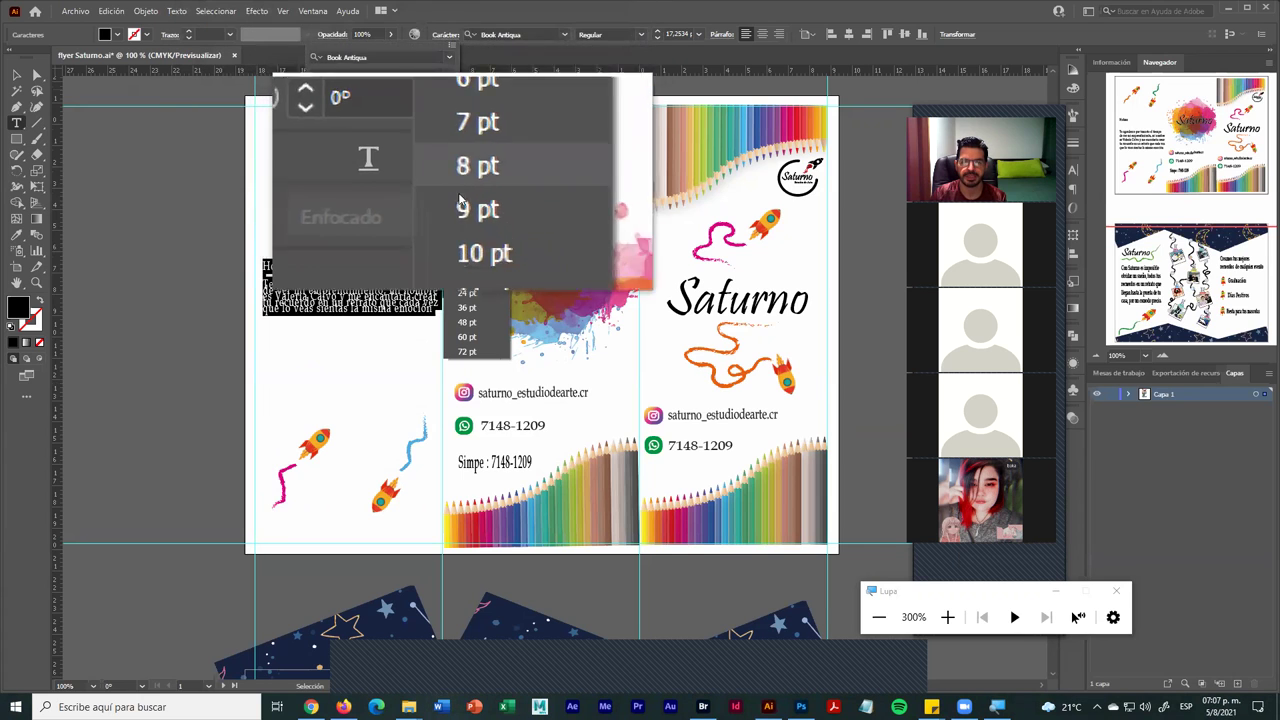
click(472, 252)
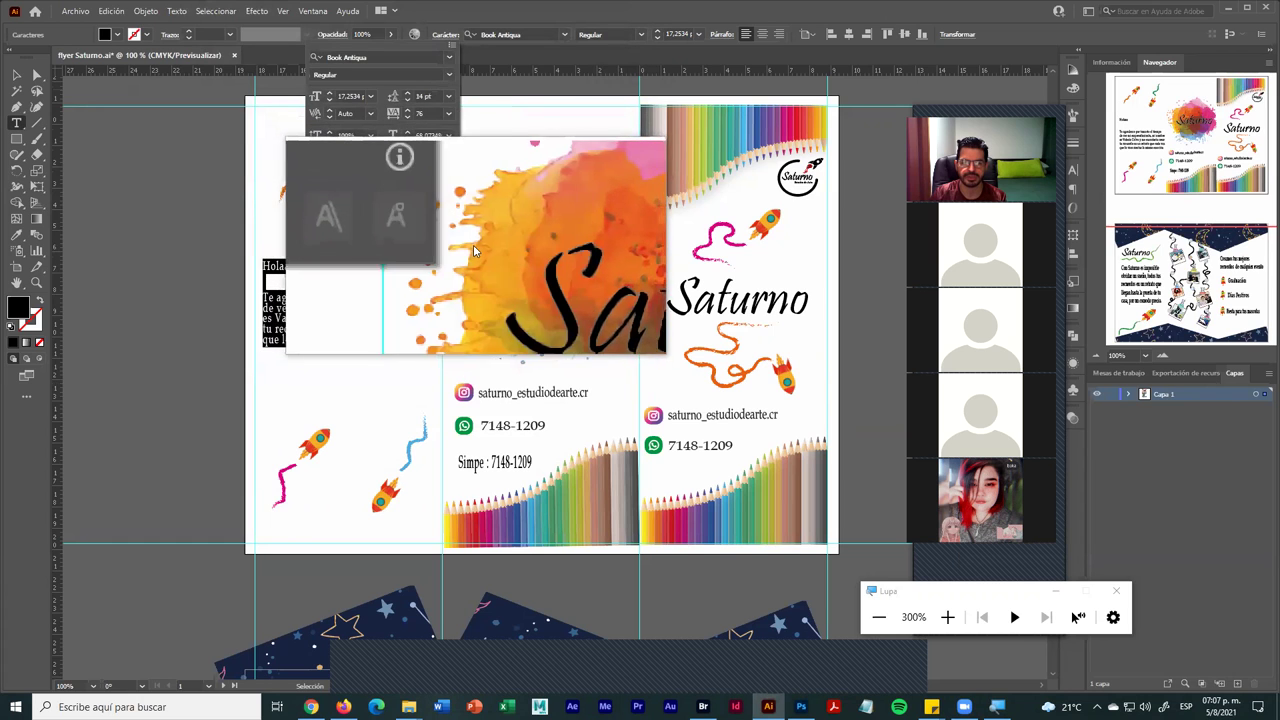
- Try a leading of 36 pt on the selected greeting text and settle on 24 pt
drag(452, 96, 397, 98)
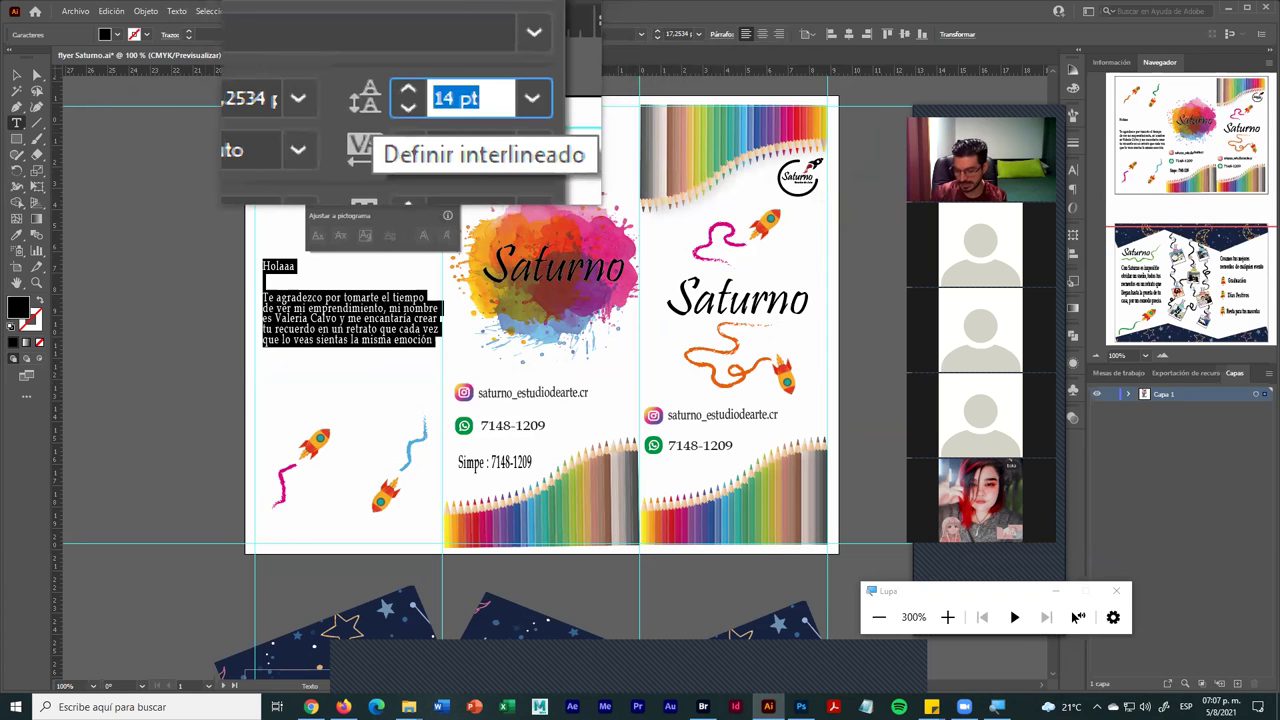
text(36)
key(Return)
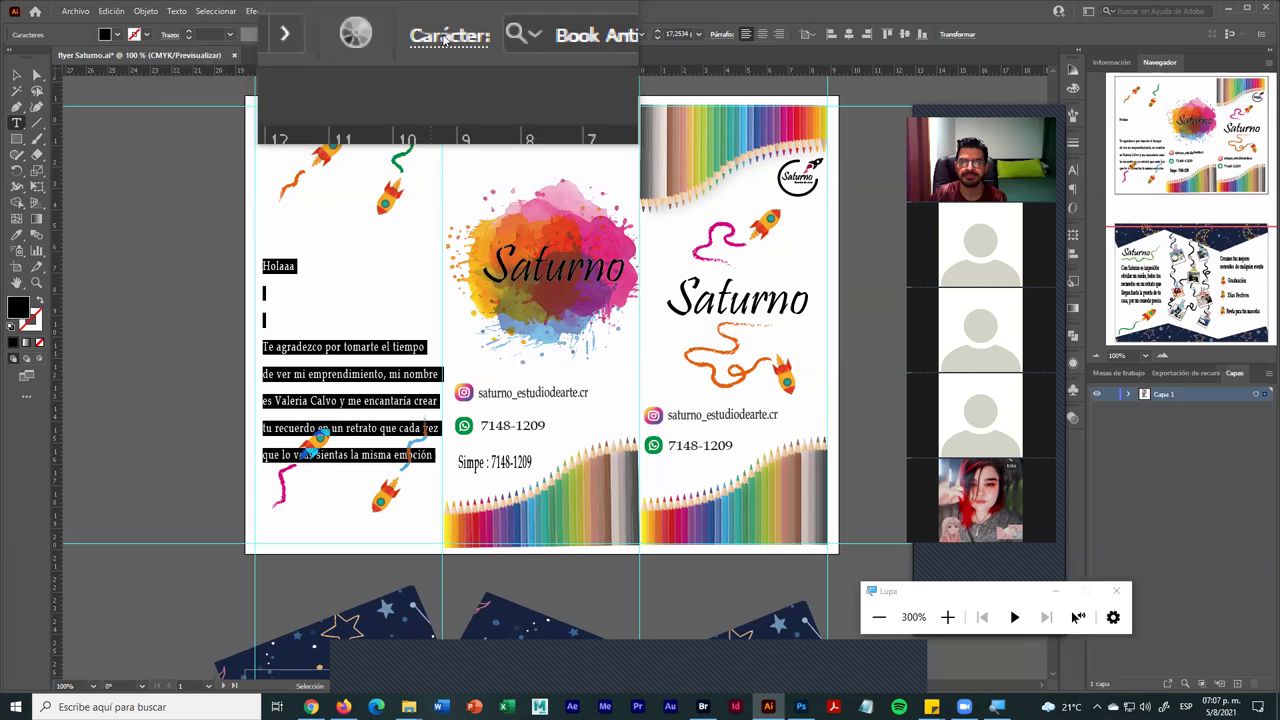
click(445, 38)
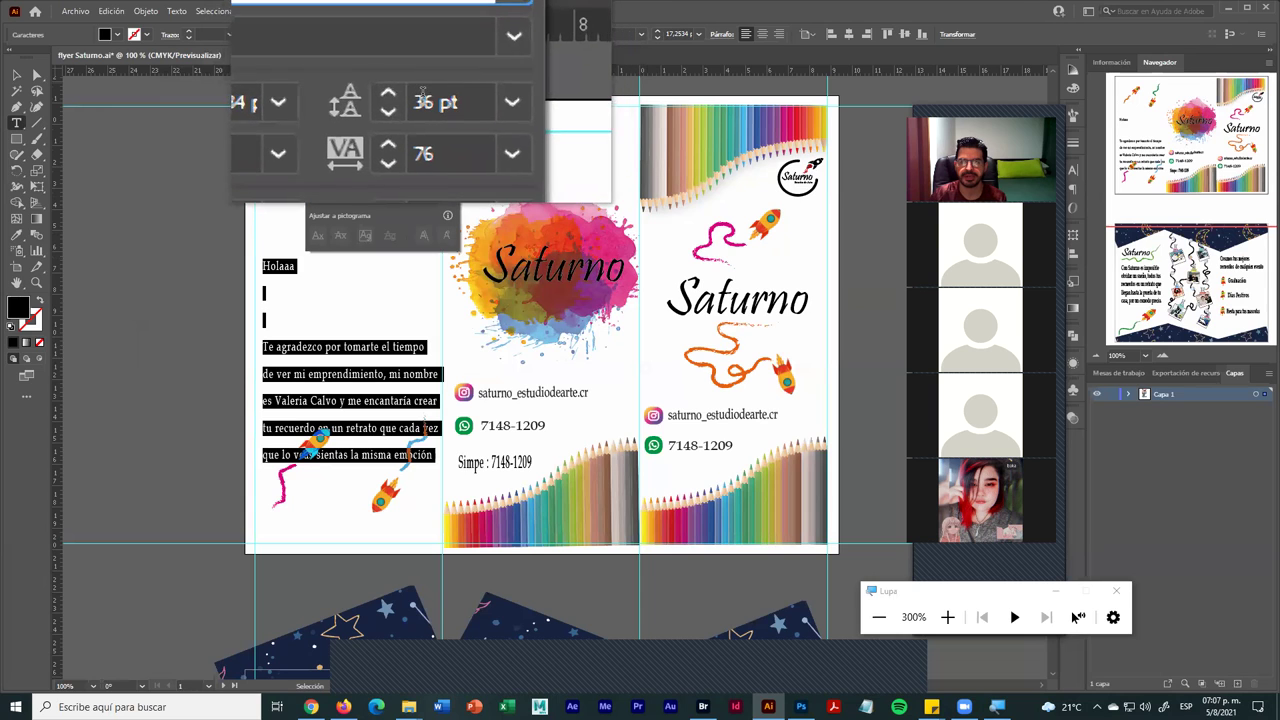
click(398, 107)
text(24)
key(Return)
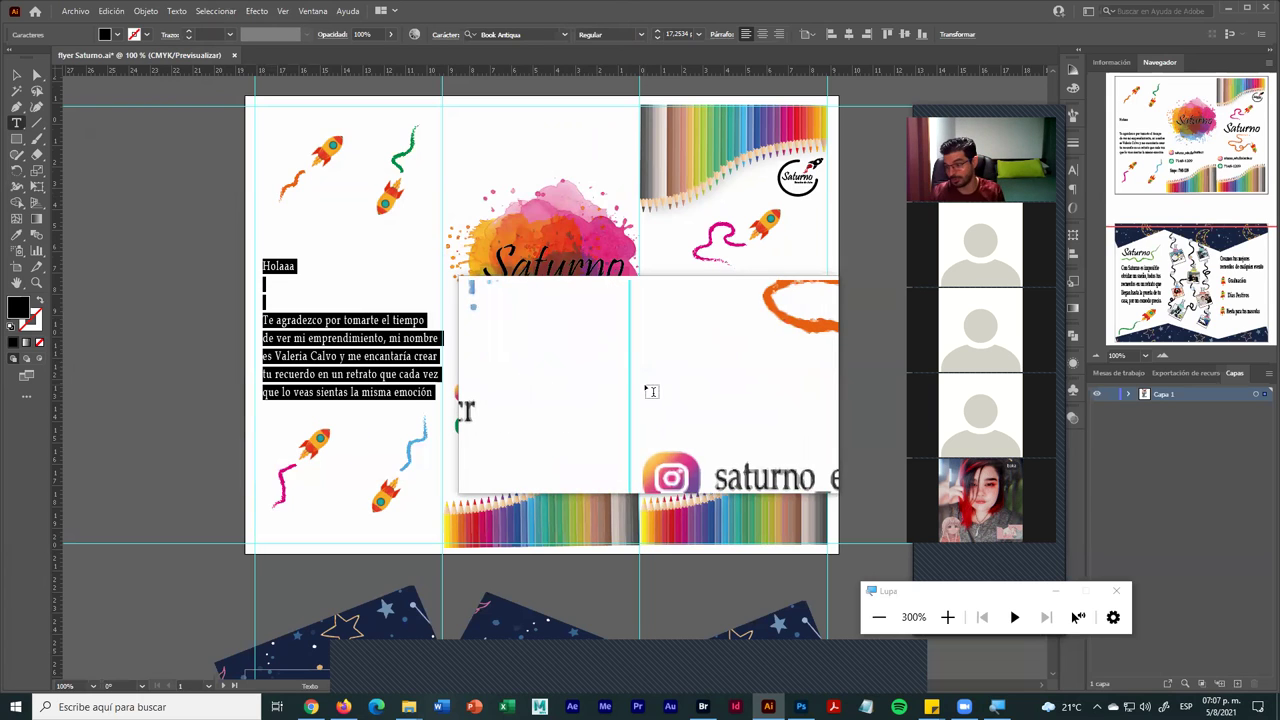
- Close the screen magnifier and slightly reduce the height of the greeting text block by scaling it
click(1074, 617)
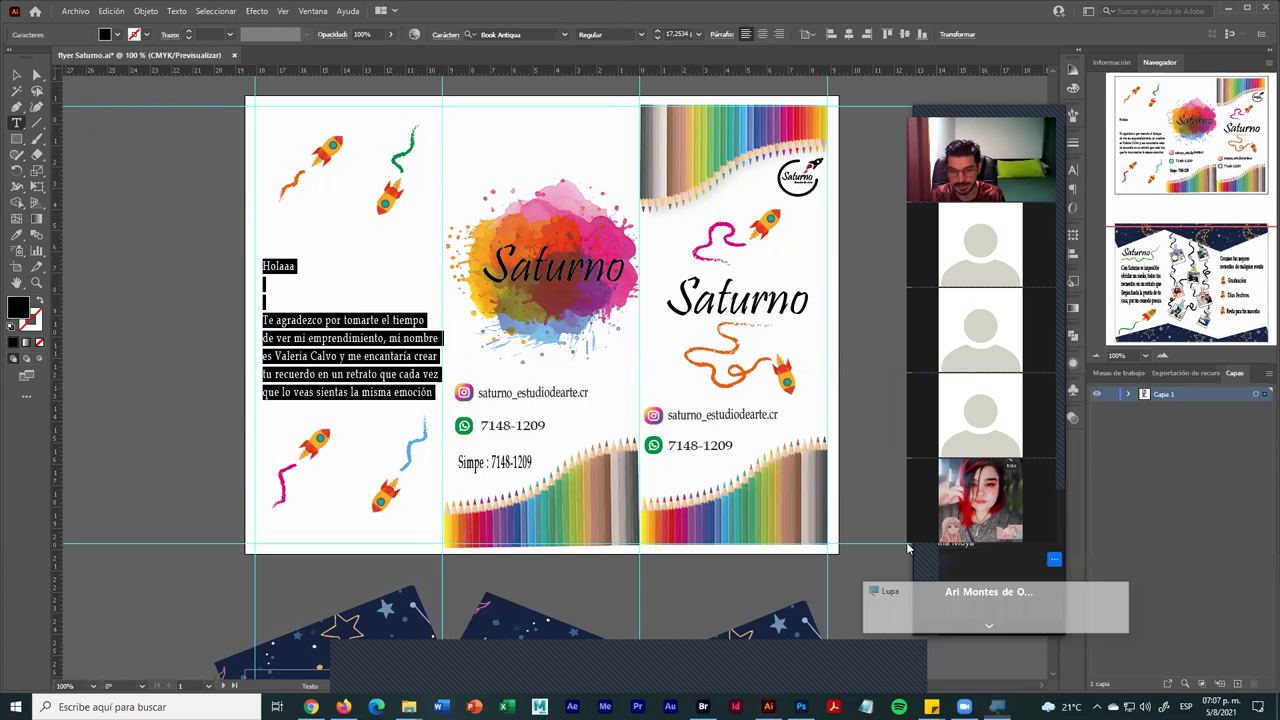
click(293, 320)
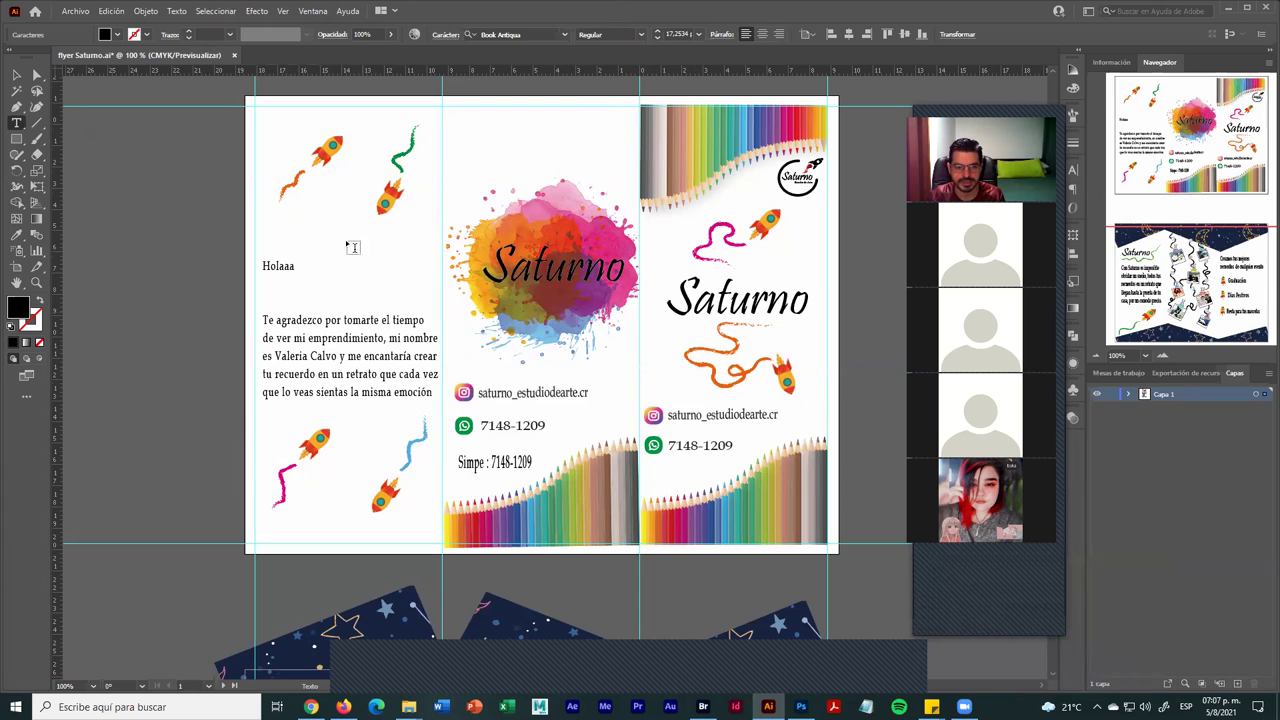
key(v)
click(316, 376)
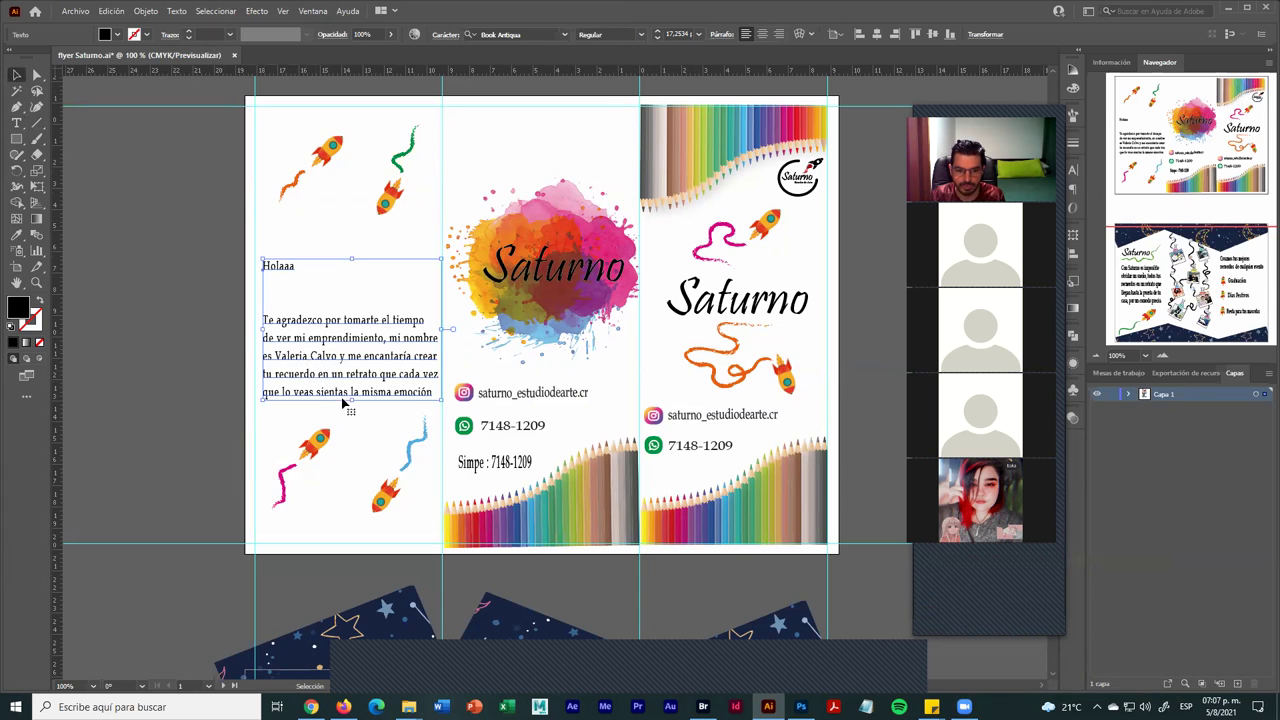
drag(353, 399, 355, 385)
- Add a period after "emoción" at the end of the greeting text and deselect it
click(17, 123)
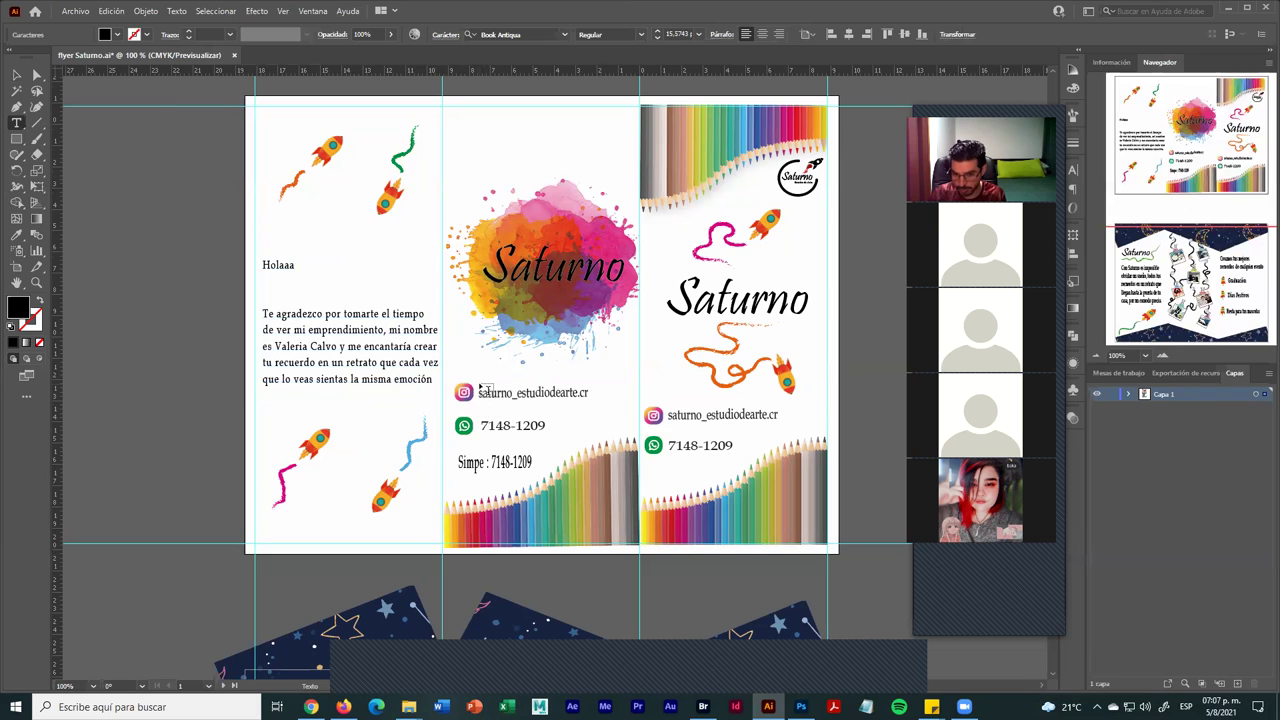
text(.)
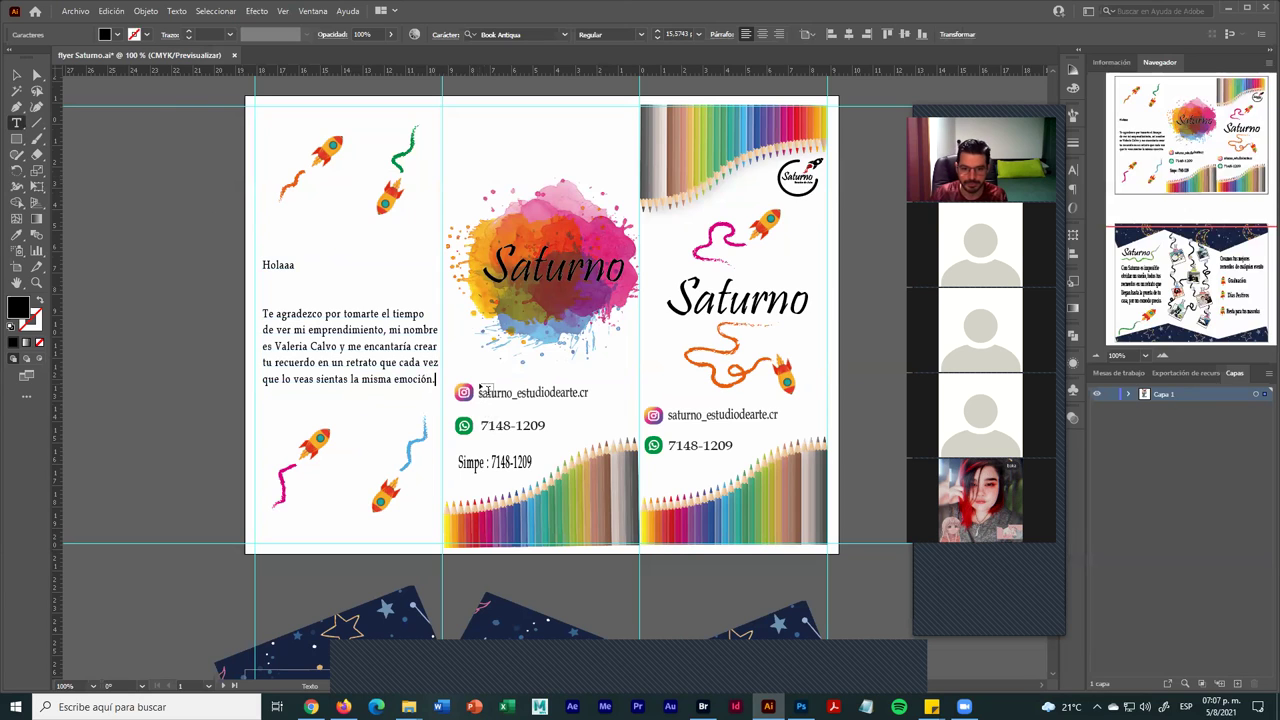
click(17, 75)
click(117, 157)
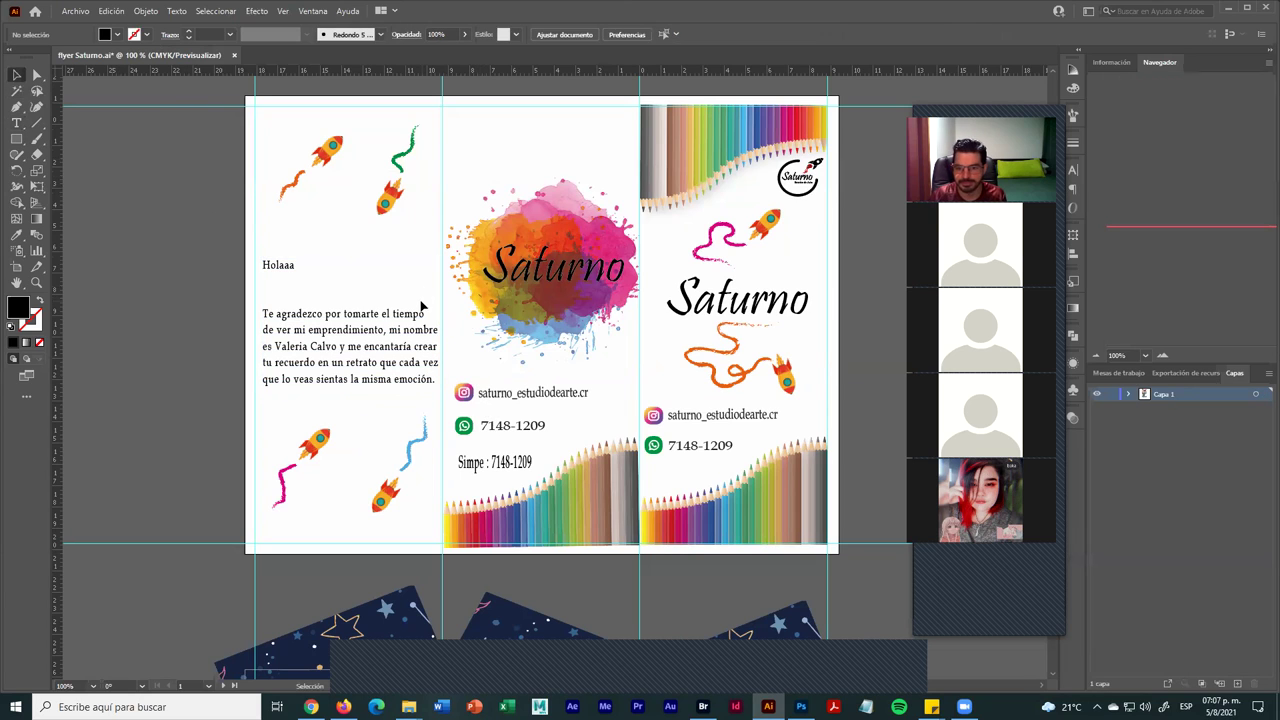
- Delete the Instagram handle, the phone number and both of their icons from the flyer's cover panel
click(705, 415)
key(Delete)
click(688, 447)
key(Delete)
click(655, 443)
key(Delete)
click(654, 416)
key(Delete)
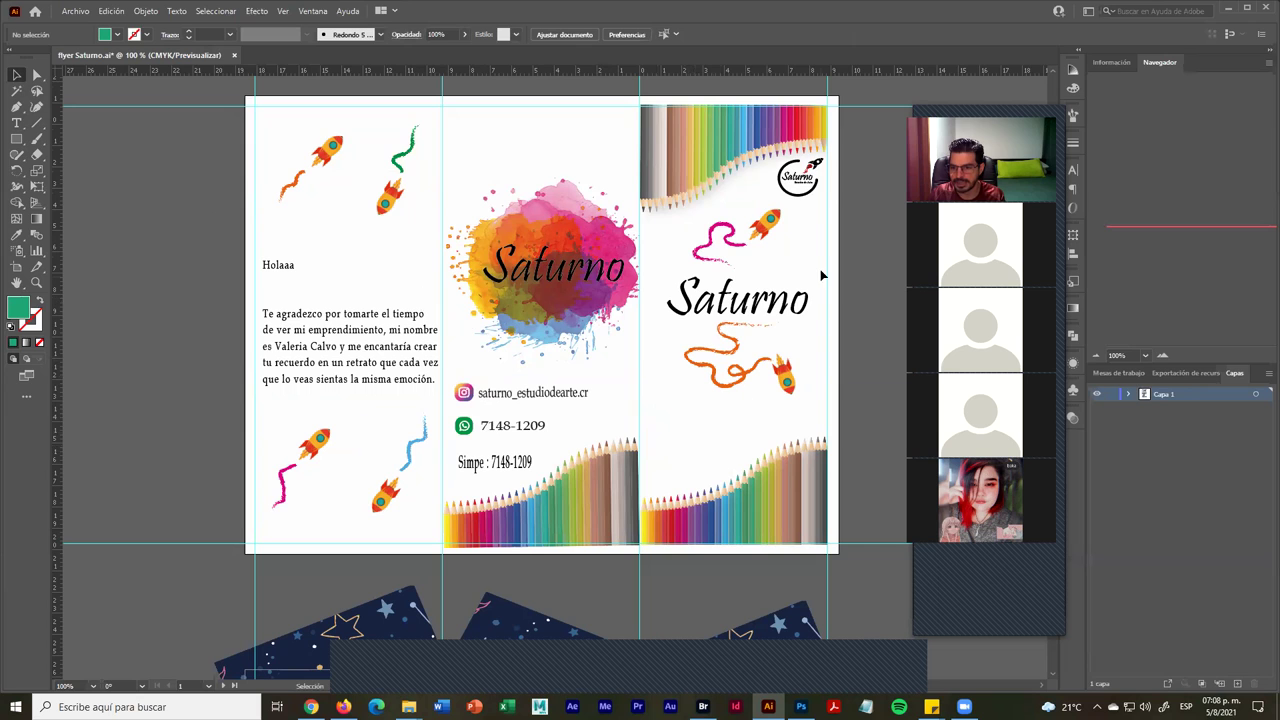
- Move the orange scribble, its rocket and the "Saturno" title down on the cover panel to fill the freed space
drag(822, 275, 798, 335)
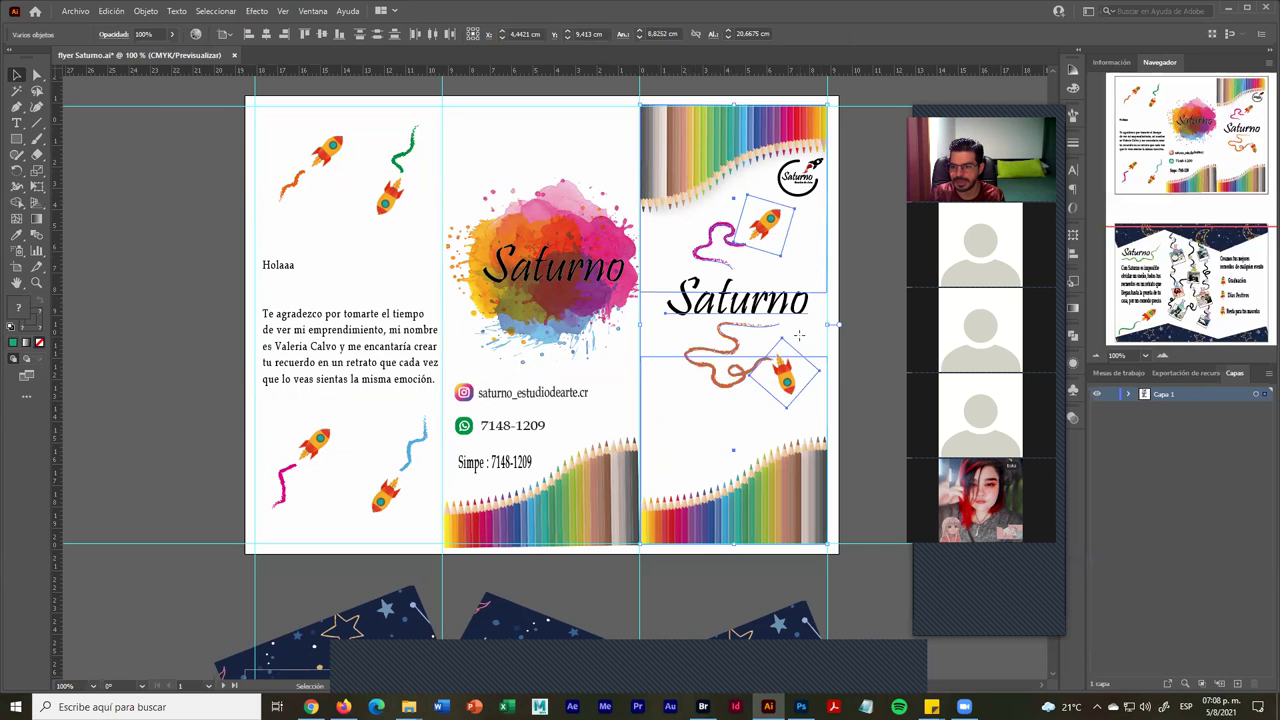
click(874, 322)
mouse_move(728, 357)
mouse_down()
mouse_move(716, 394)
mouse_move(790, 412)
mouse_up()
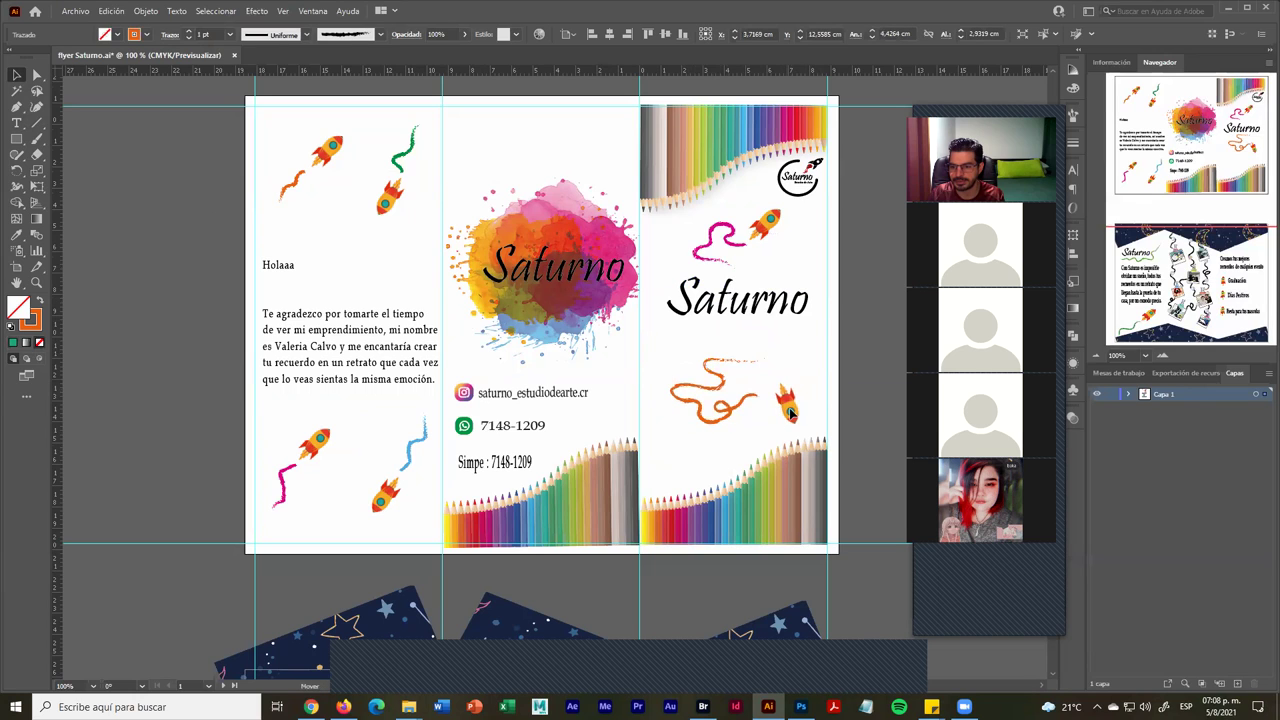
mouse_move(750, 334)
mouse_down()
mouse_move(765, 300)
mouse_move(755, 310)
mouse_up()
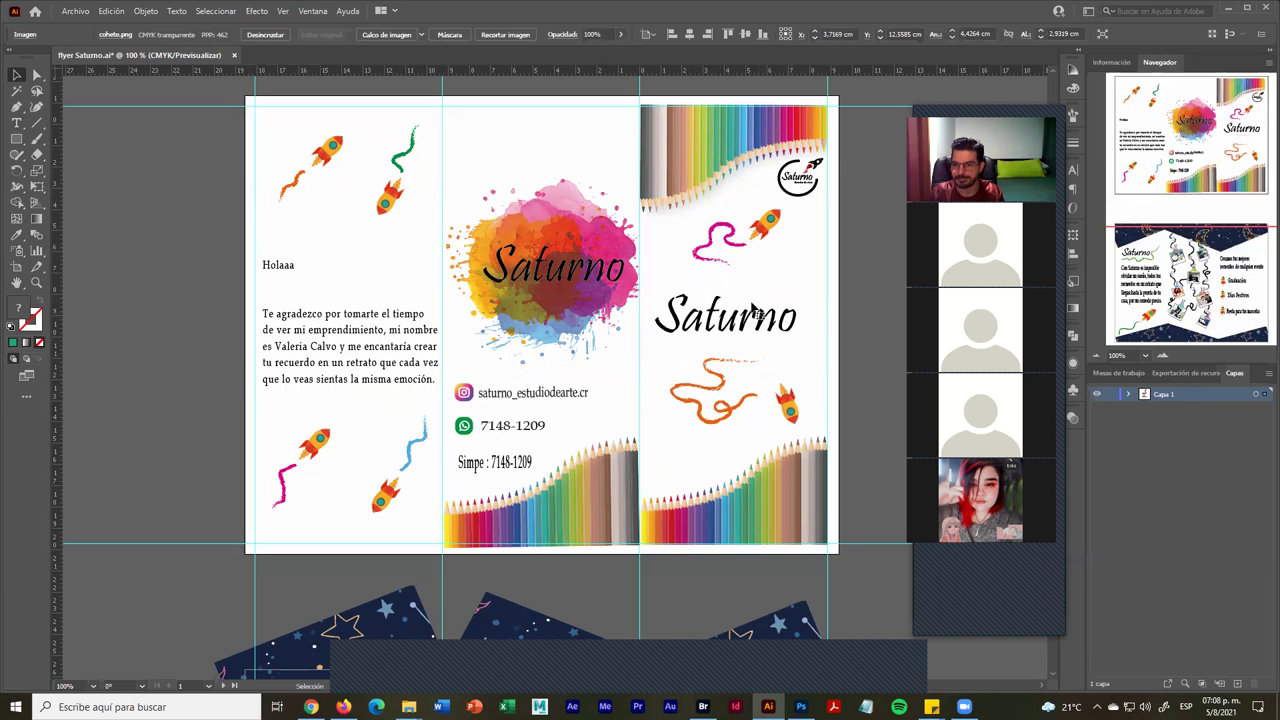
click(745, 316)
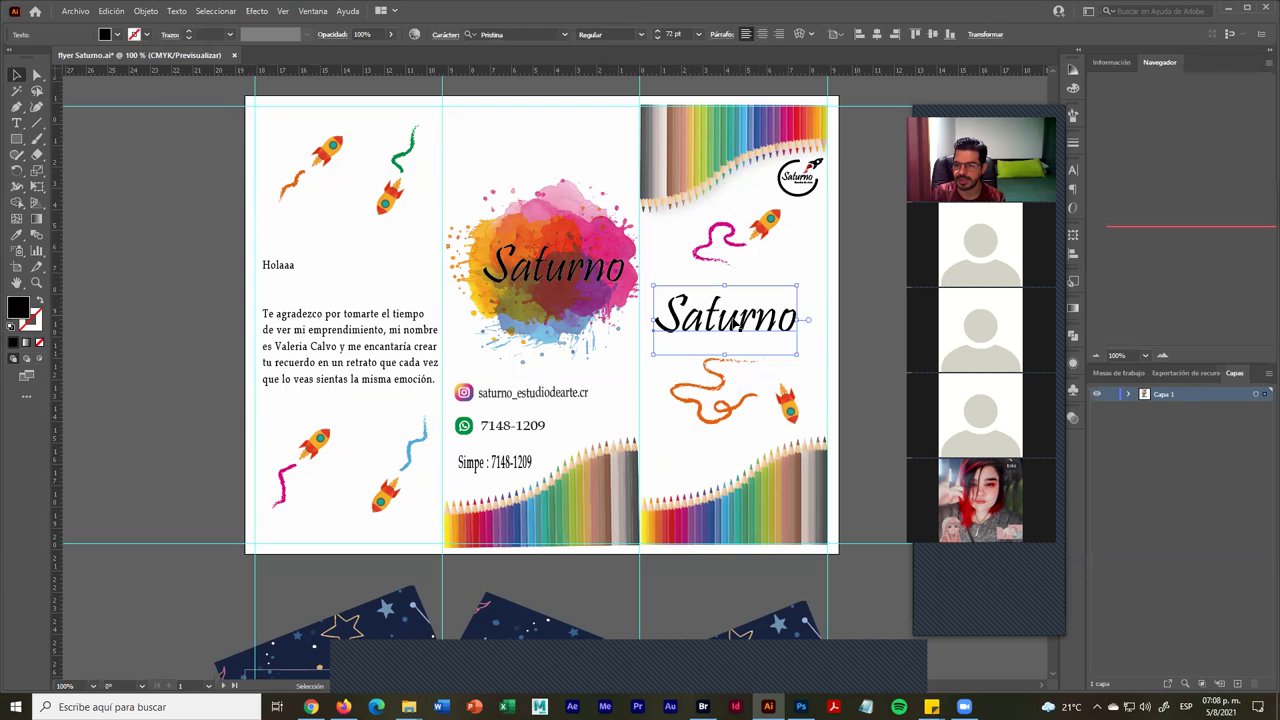
click(860, 337)
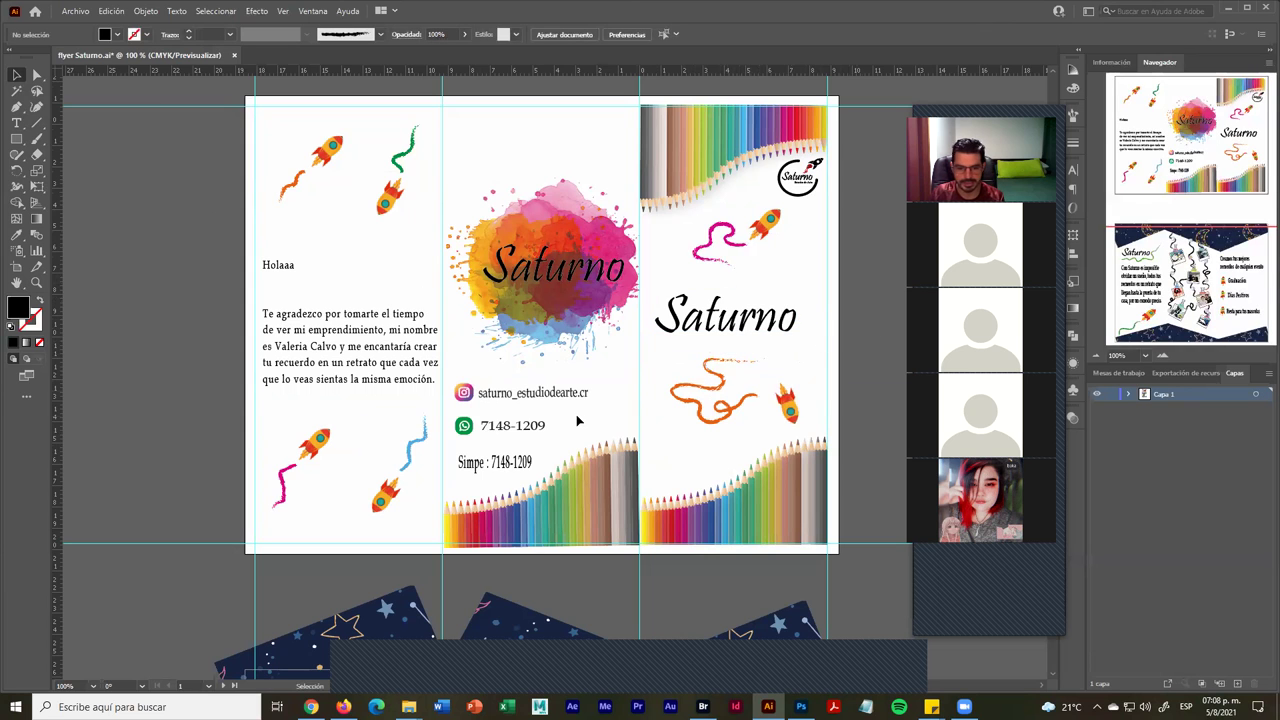
- Try moving the black curly cord from the inside artboard's photo panel over the "Creamos tus mejores recuerdos" text, and restore its place
scroll(580, 418, down, 5)
scroll(581, 419, down, 3)
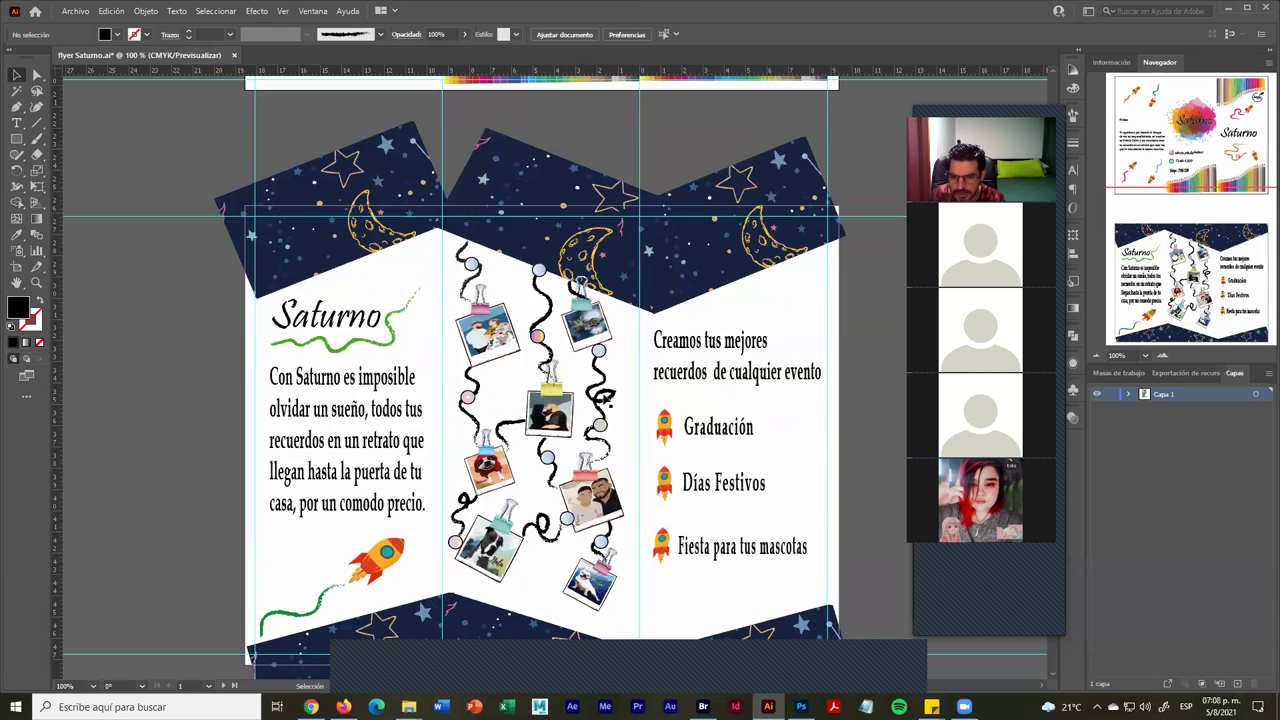
click(604, 398)
drag(604, 398, 649, 398)
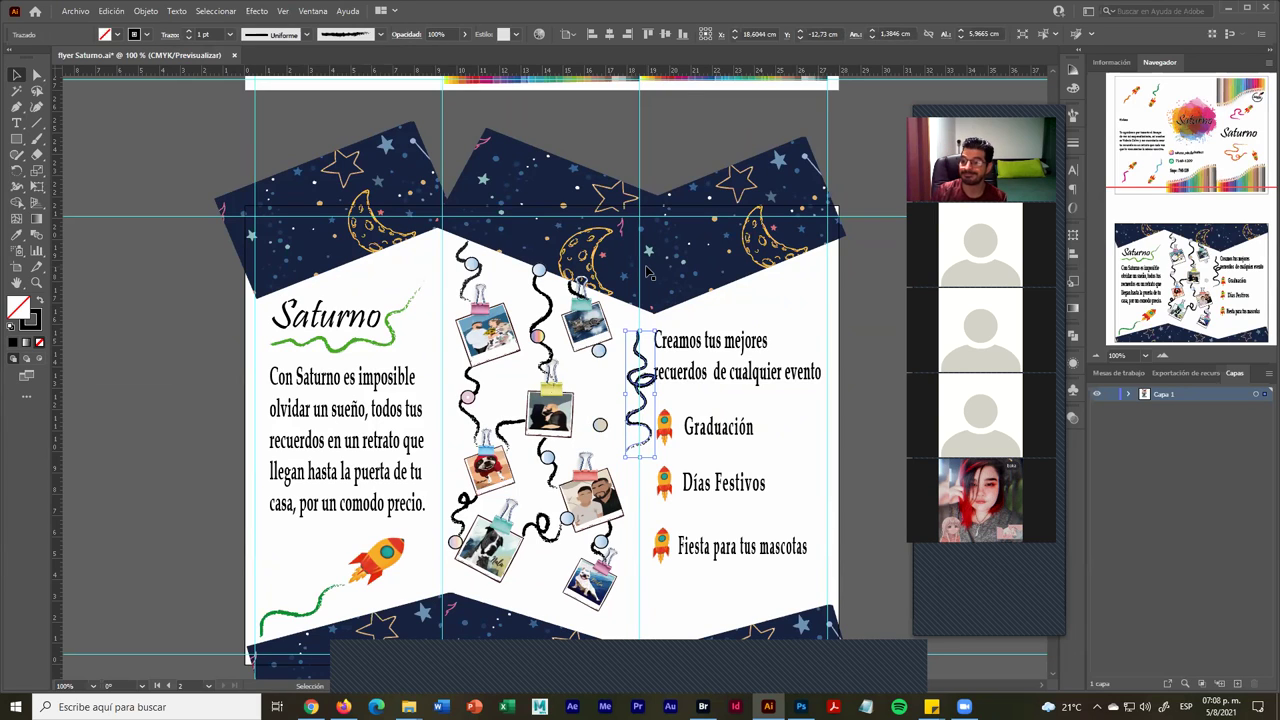
key(a)
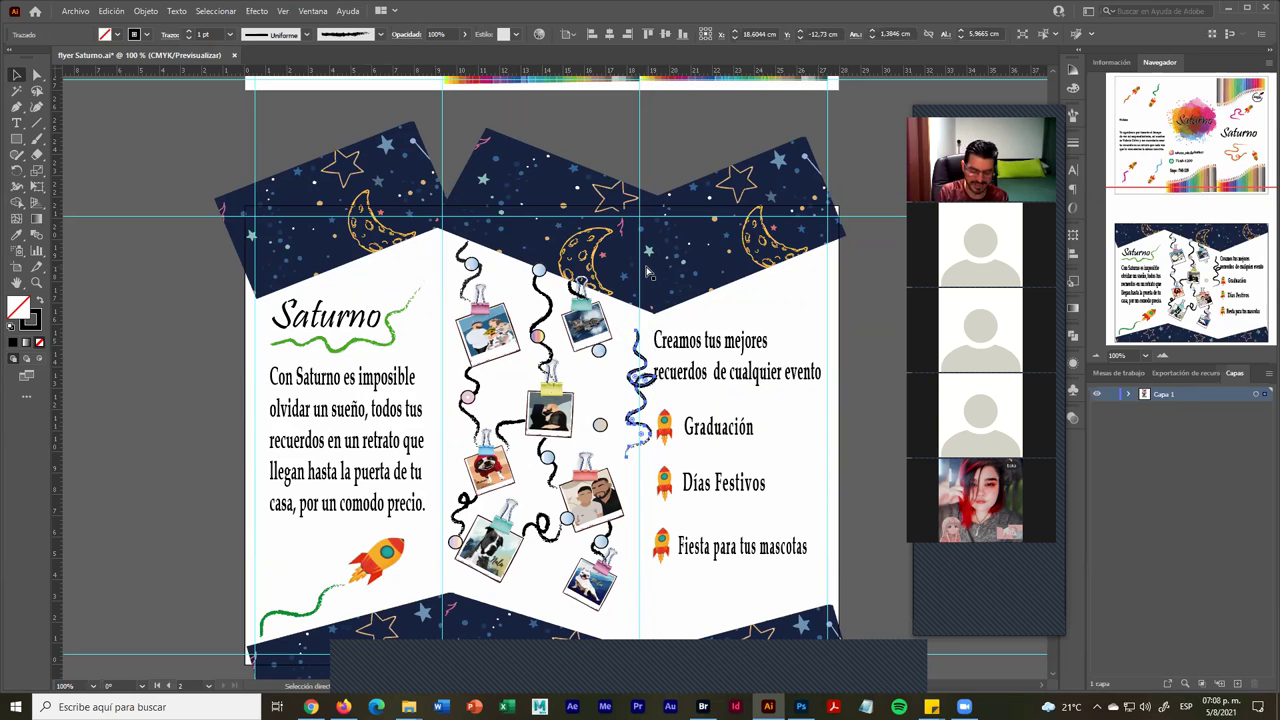
key(shift+Left)
key(shift+Left)
key(shift+Left)
key(v)
click(878, 326)
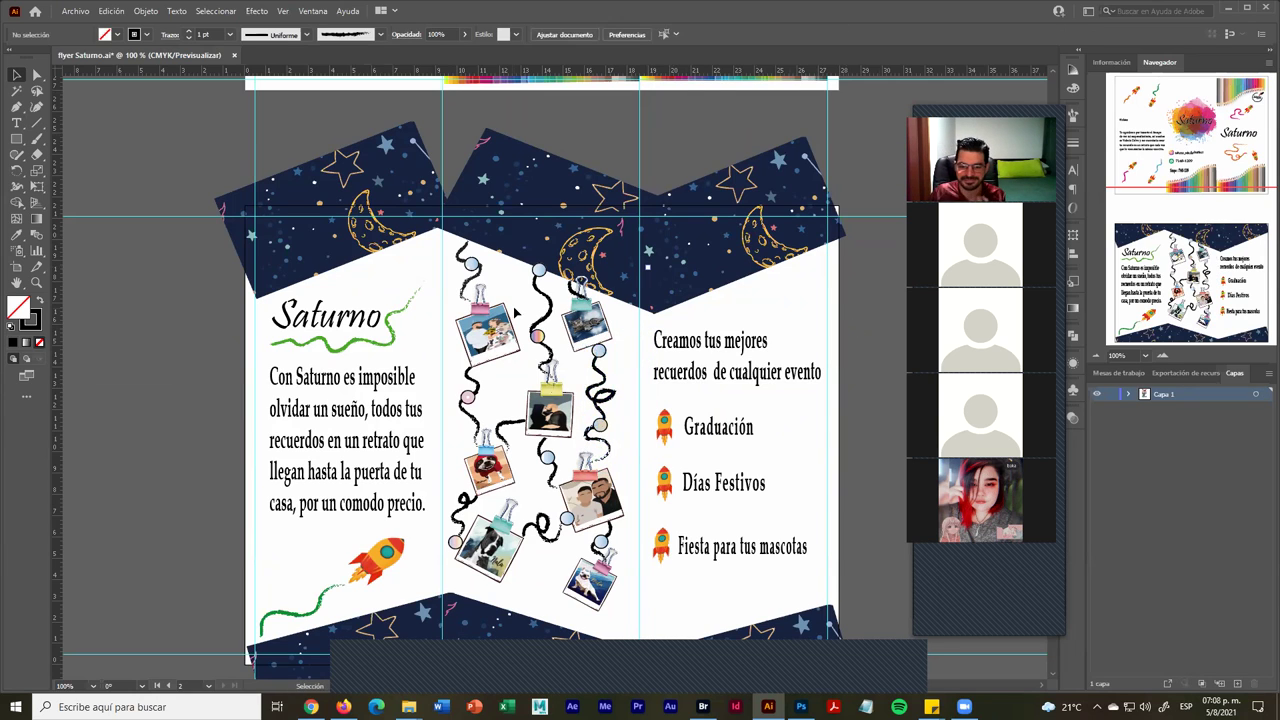
- Close flyer Saturno.ai without saving the changes and switch to Adobe Bridge
click(234, 55)
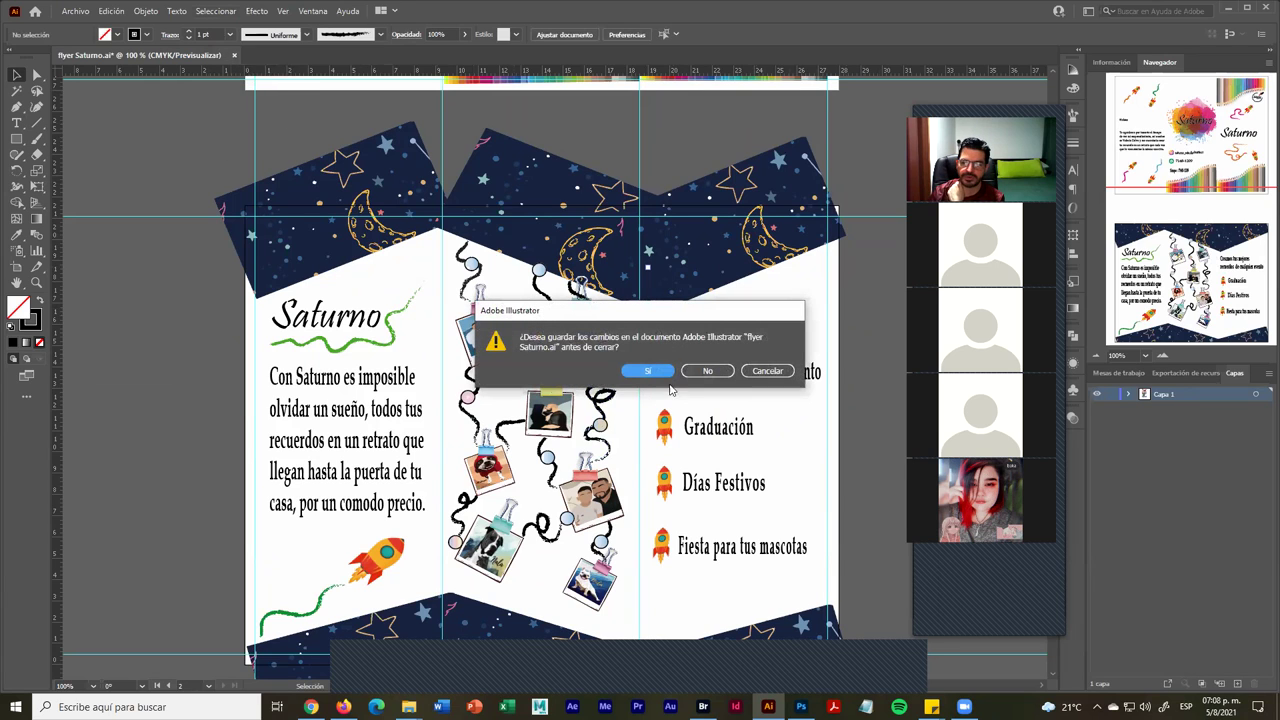
click(710, 371)
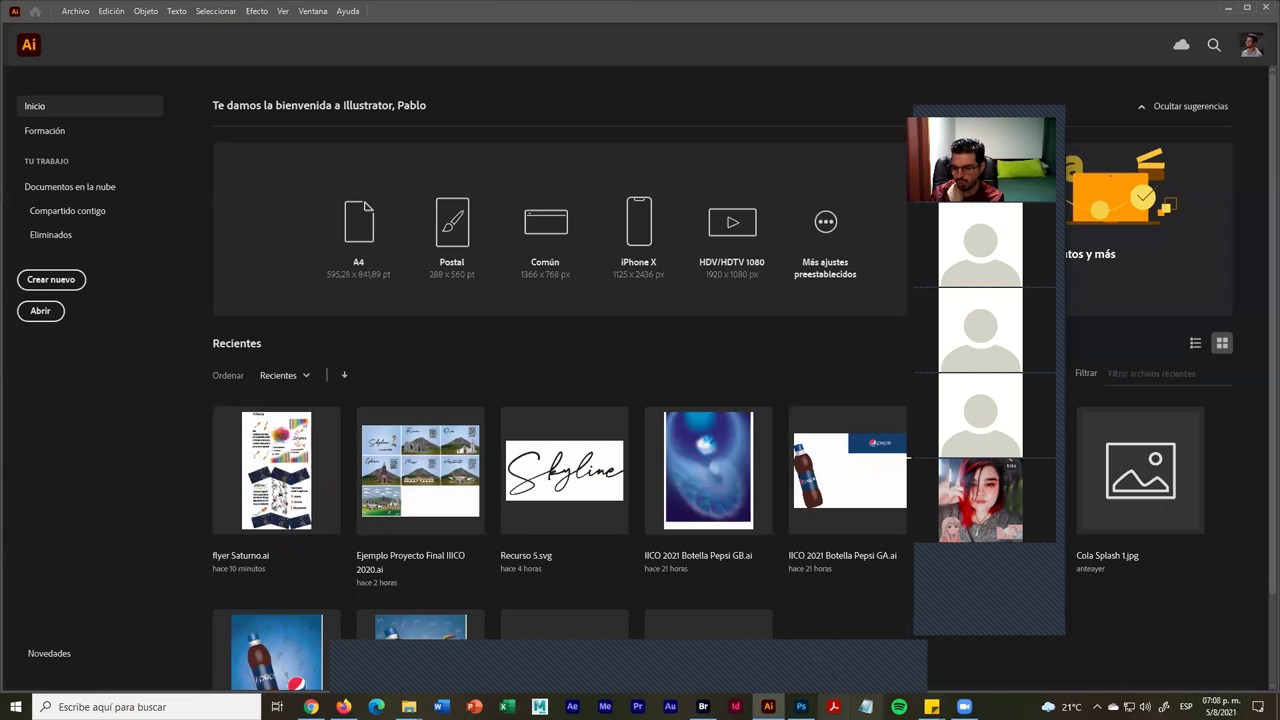
mouse_move(703, 706)
click(757, 648)
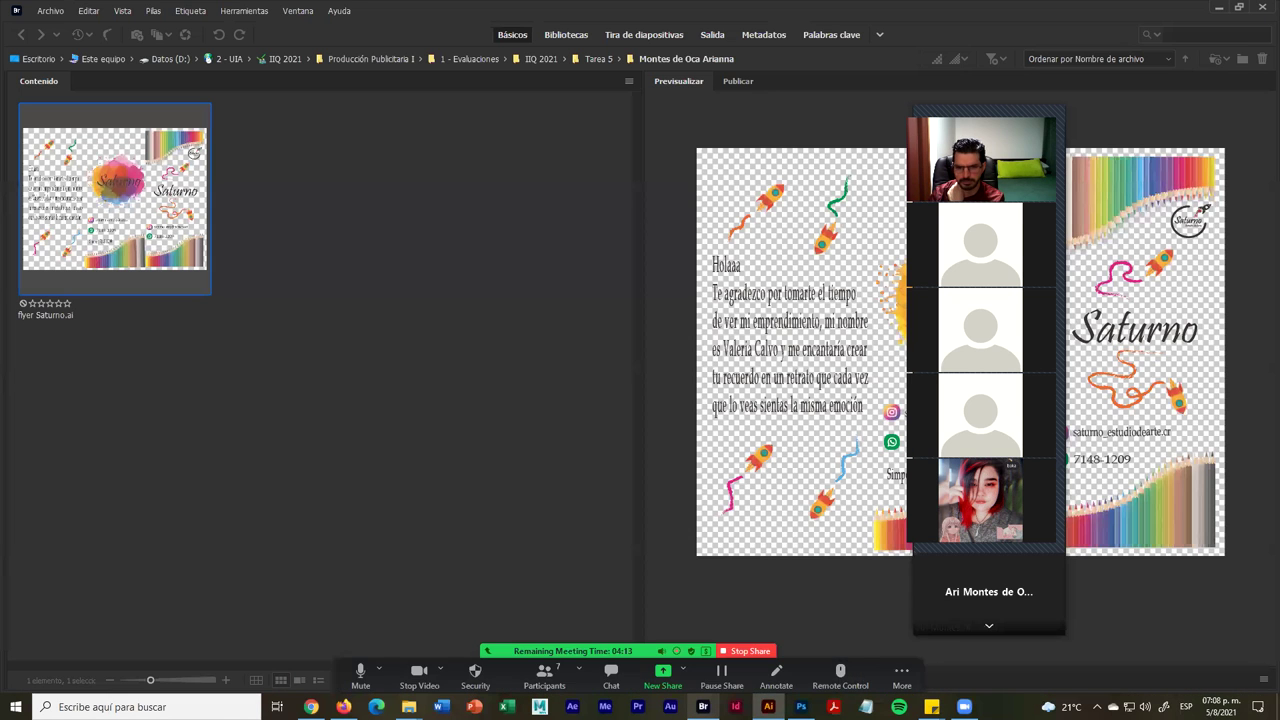
- Go back to the Tarea 5 folder, open the next student's folder and preview Plegable VICABAR.png
click(598, 59)
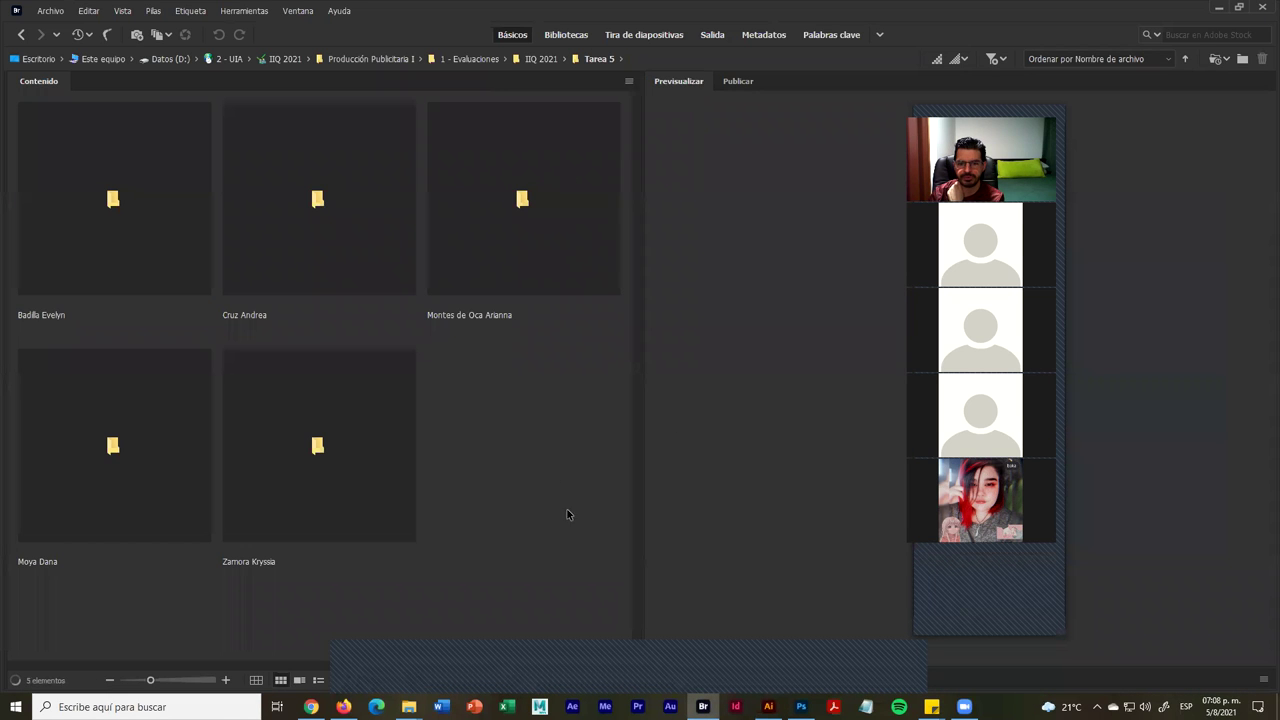
double_click(141, 491)
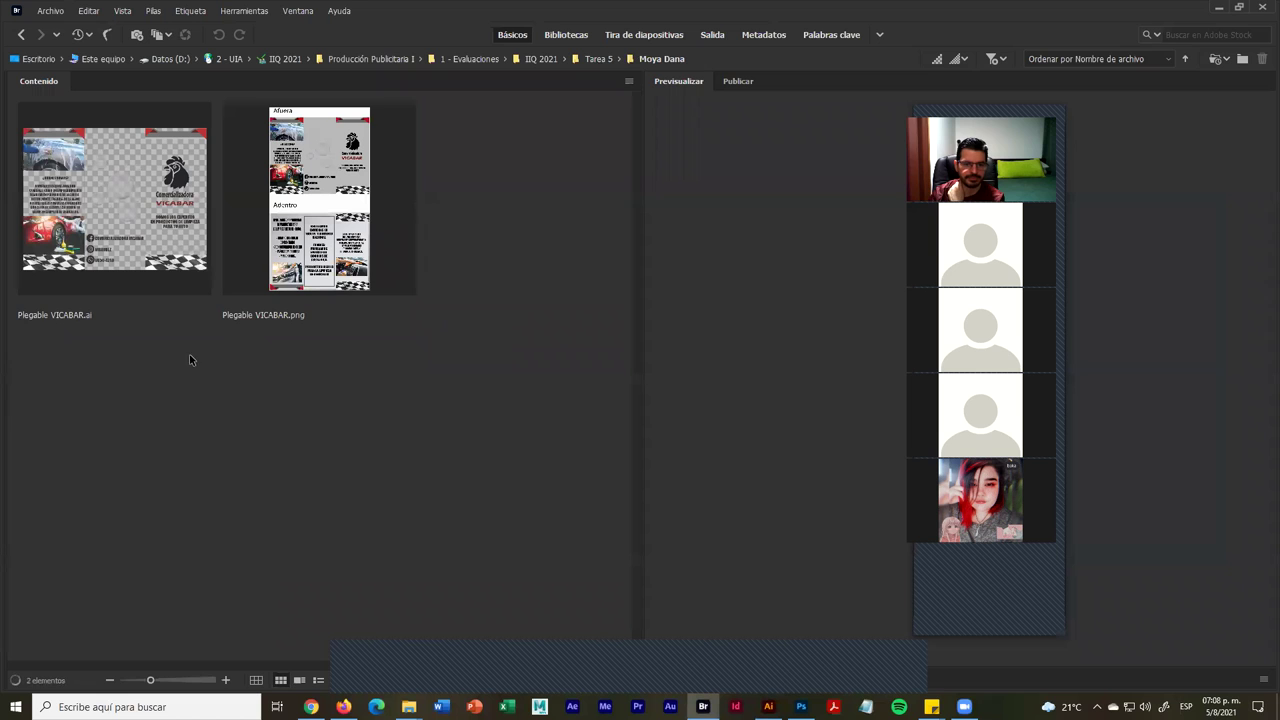
click(354, 232)
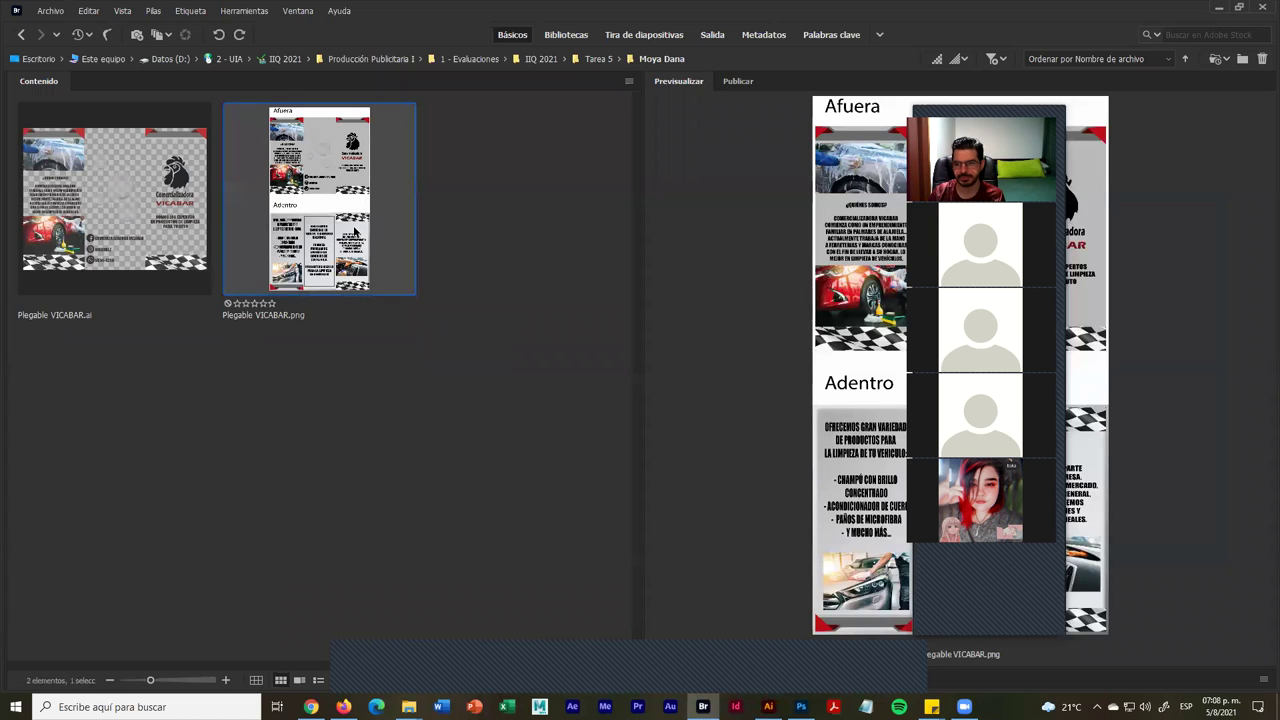
- Examine the outside and inside panels of Plegable VICABAR.png in full-screen preview, checking it at actual size, and leave the preview
key(space)
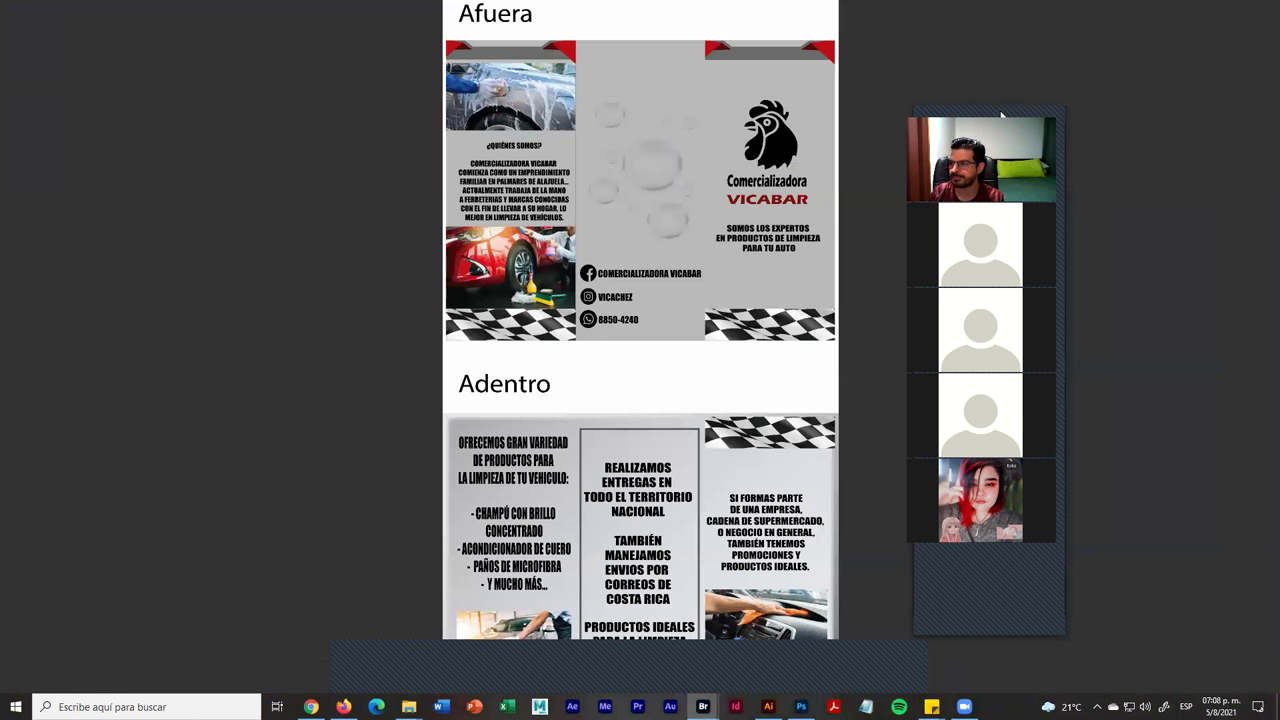
click(778, 420)
click(779, 420)
click(778, 418)
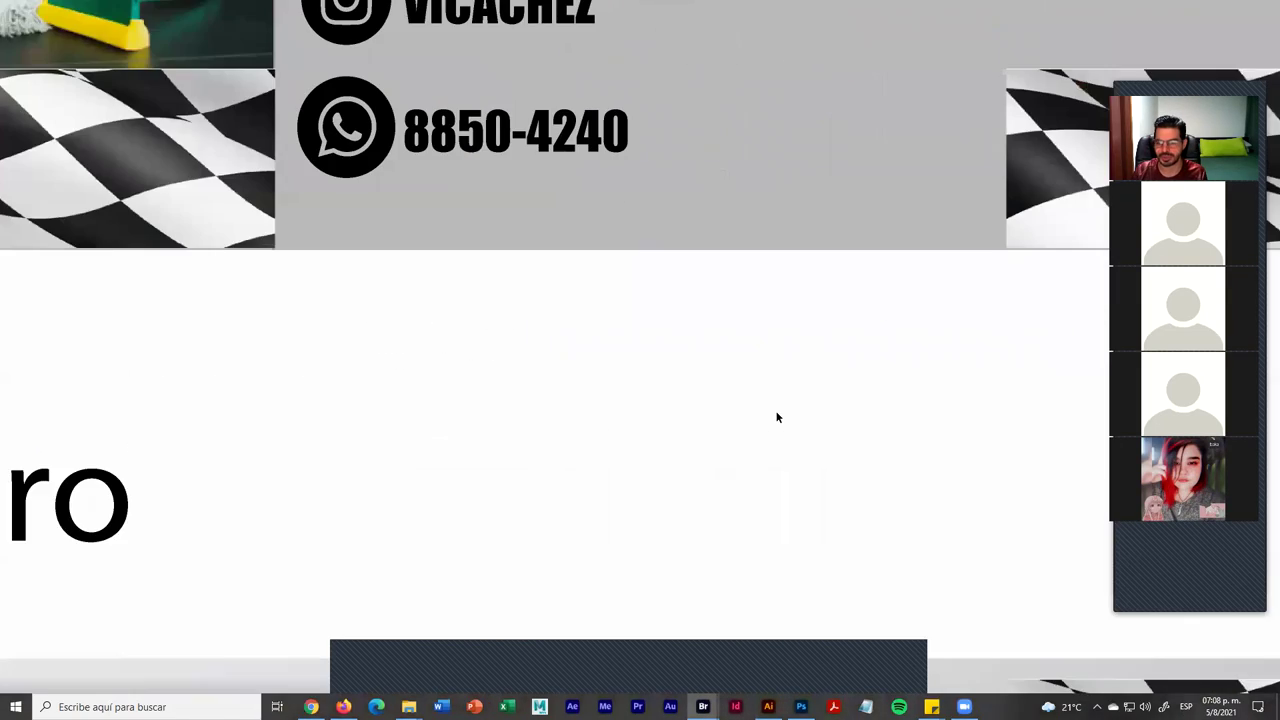
click(778, 418)
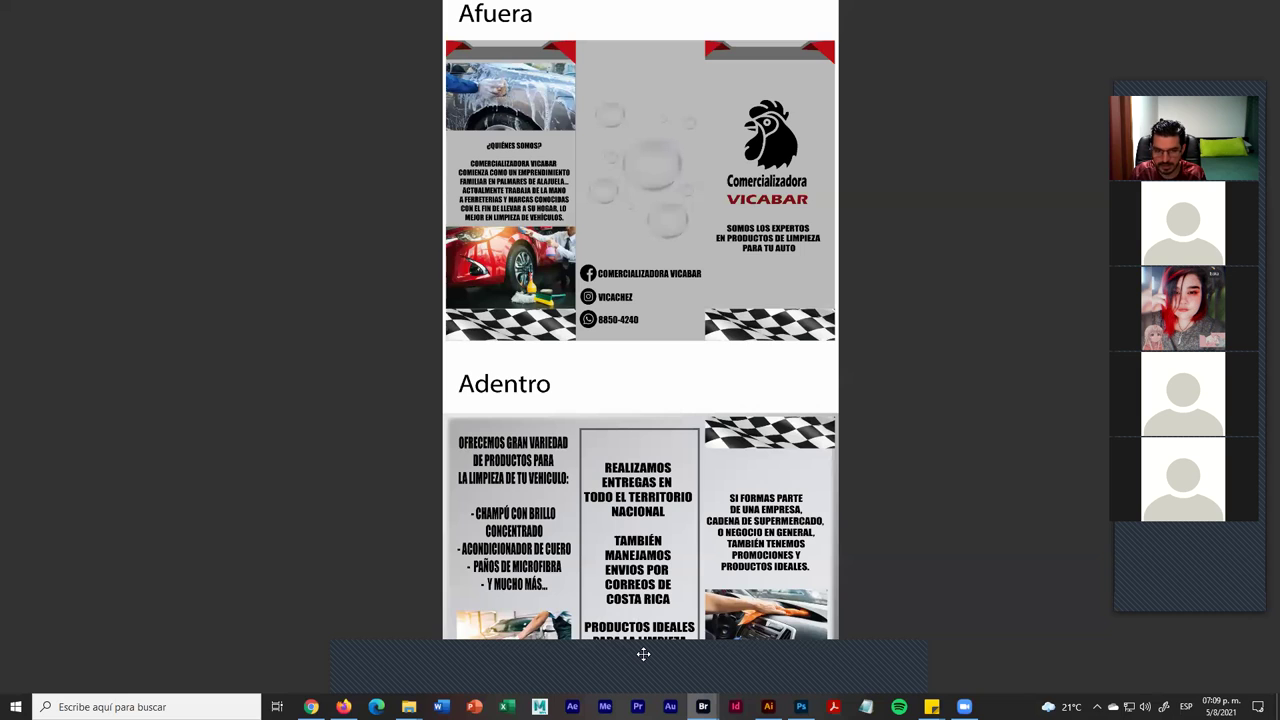
drag(643, 654, 408, 272)
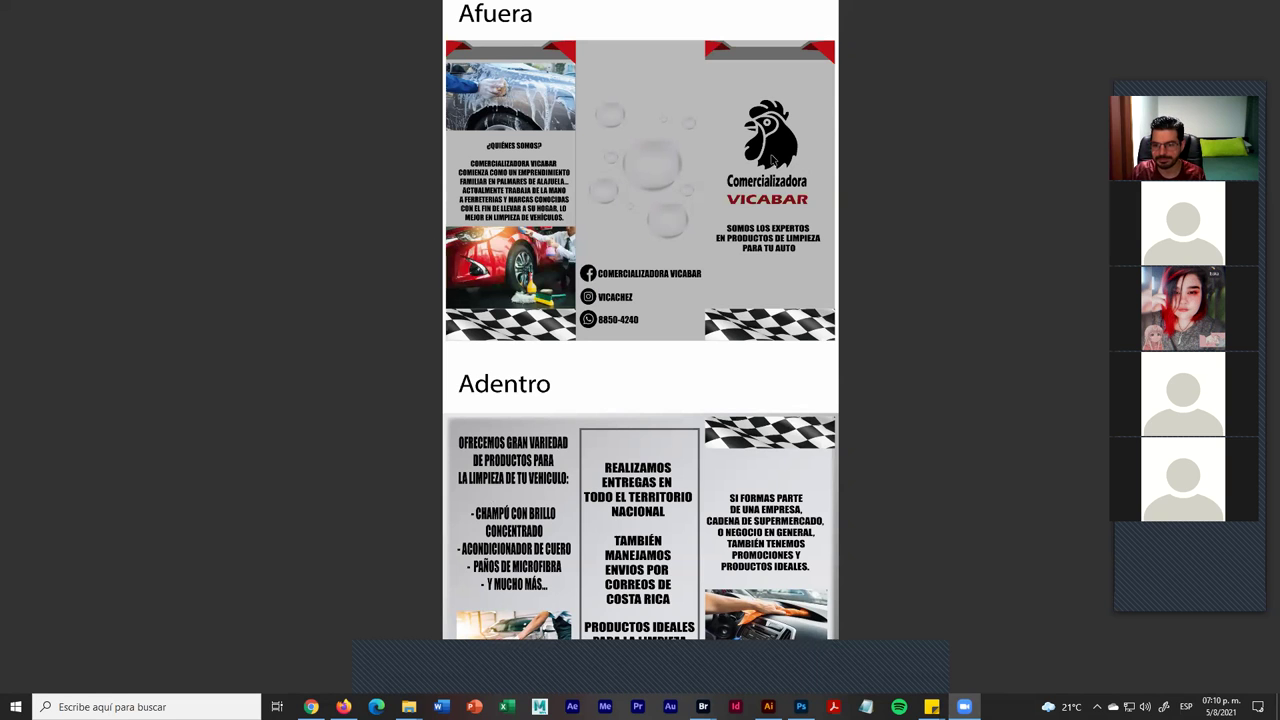
click(923, 106)
key(Escape)
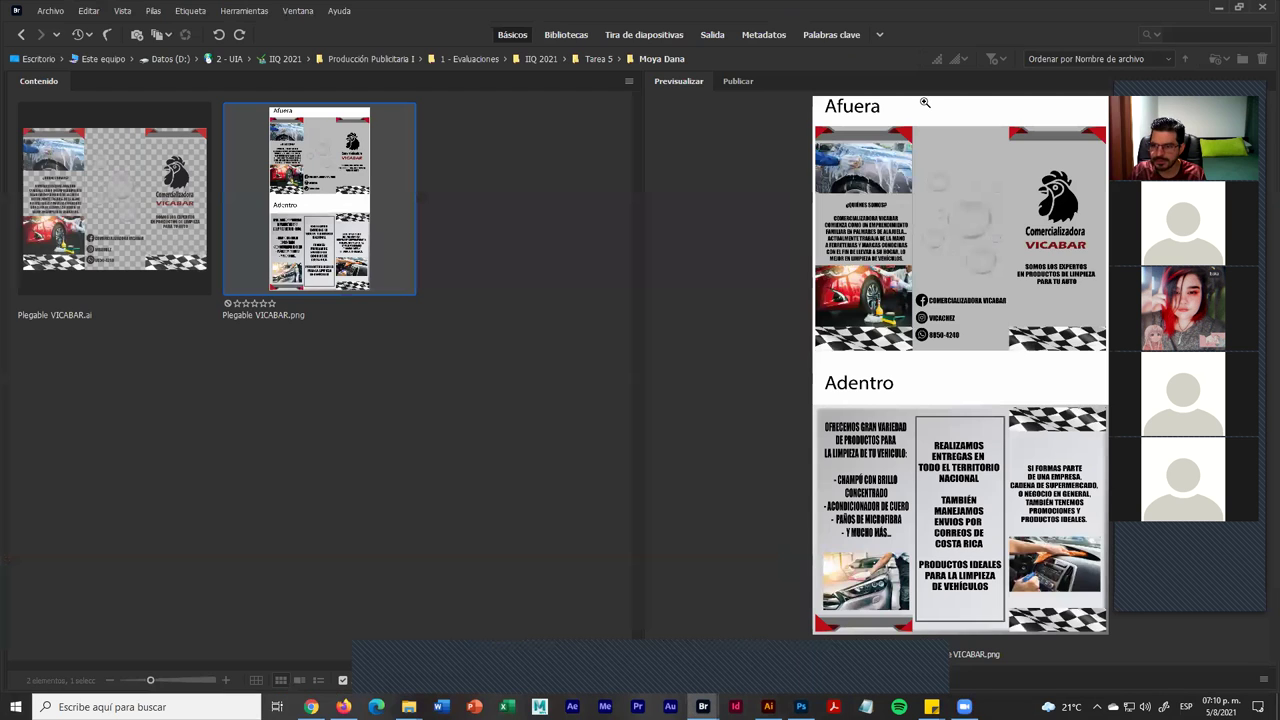
- Go back to the Tarea 5 folder and select the last student's folder
click(599, 58)
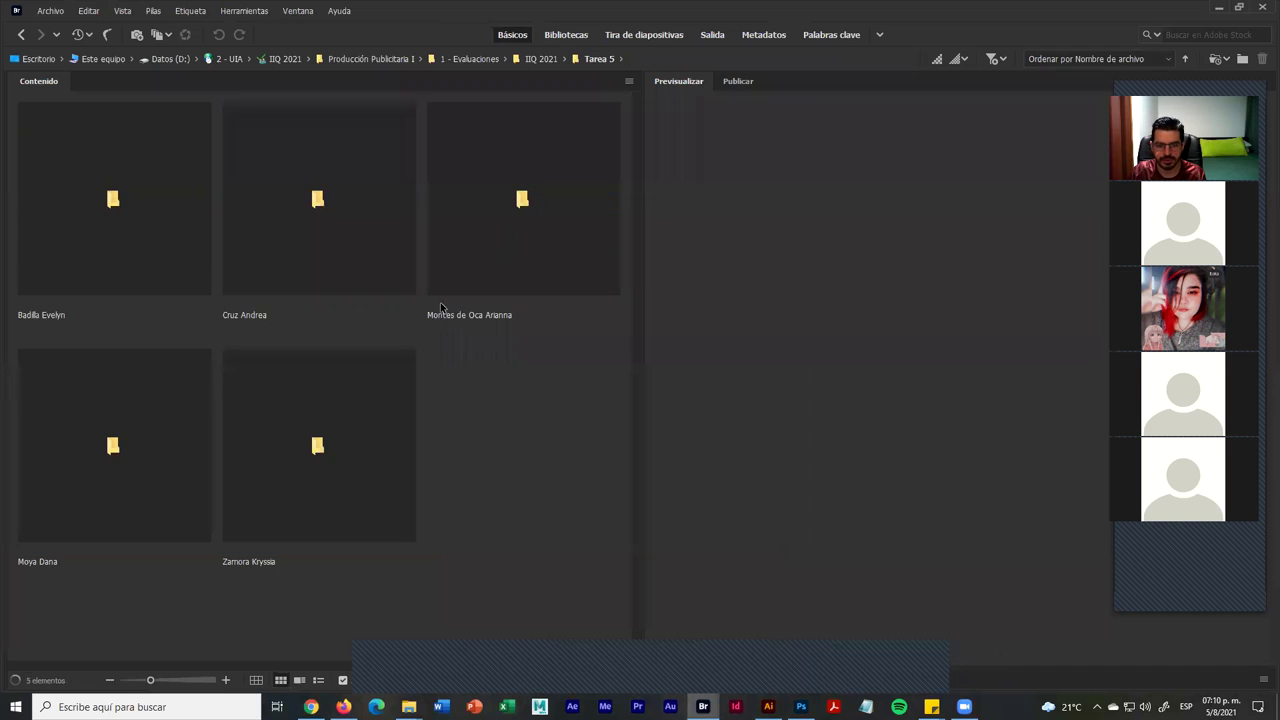
click(358, 449)
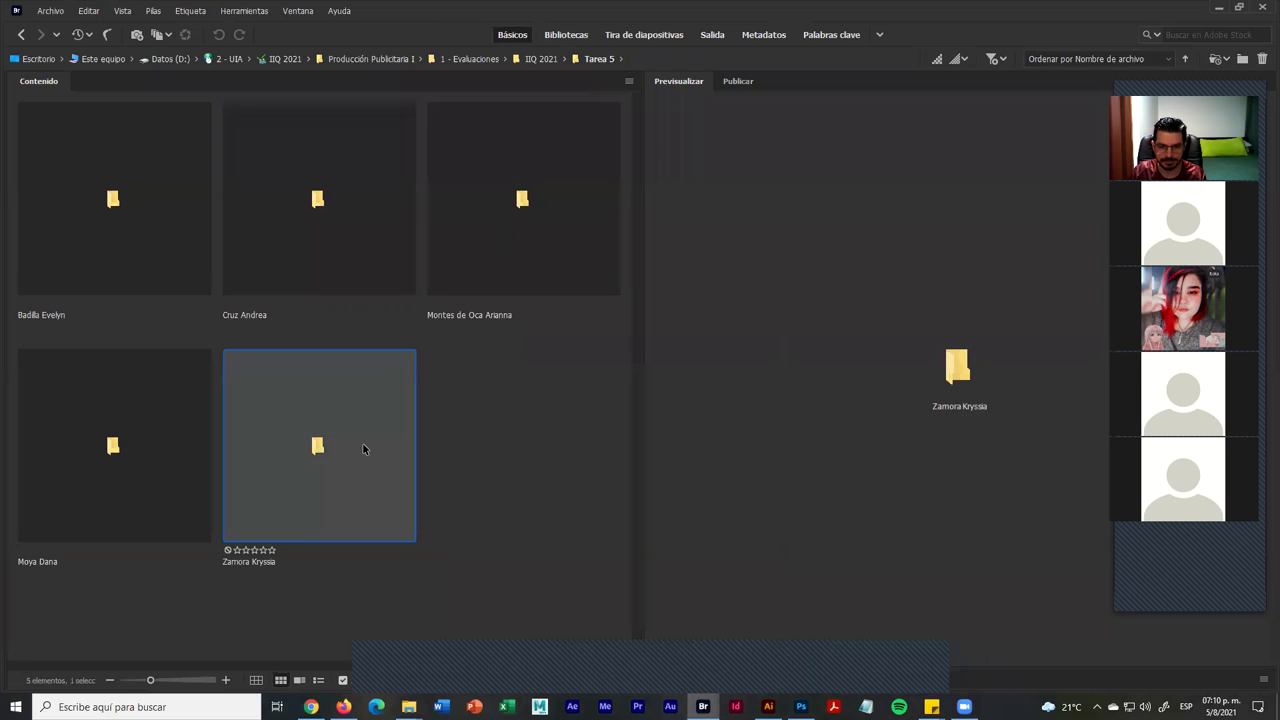